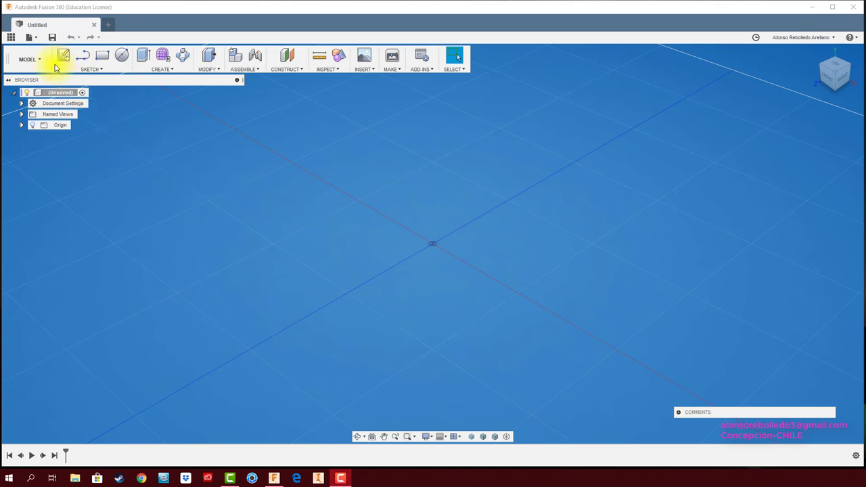
# Show the Data panel, scroll through the project list and select the MUEBLES project
pyautogui.click(13, 39)
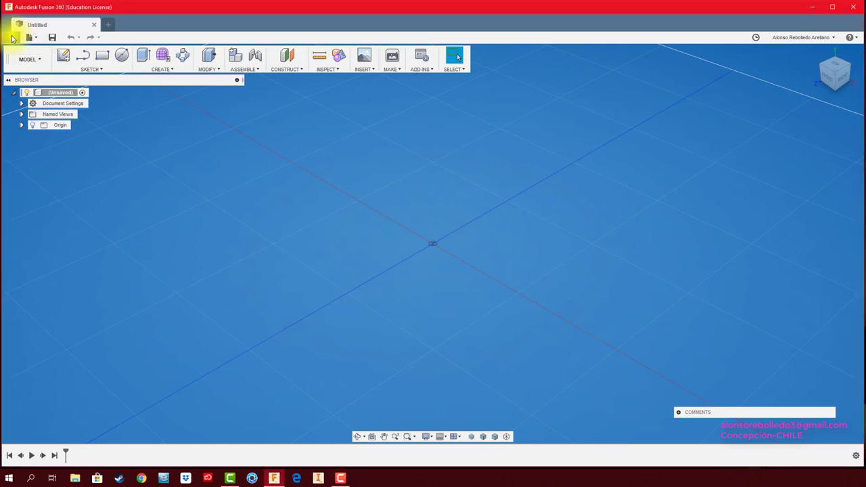
pyautogui.click(12, 39)
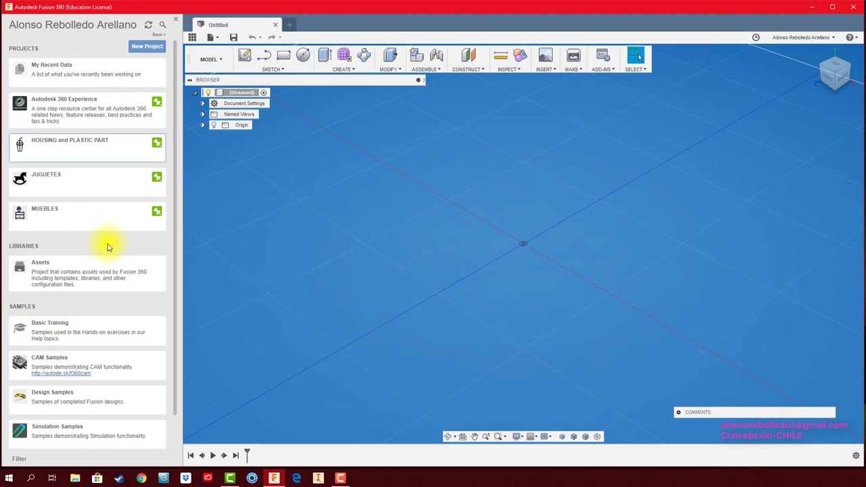
pyautogui.scroll(-1, 105, 245)
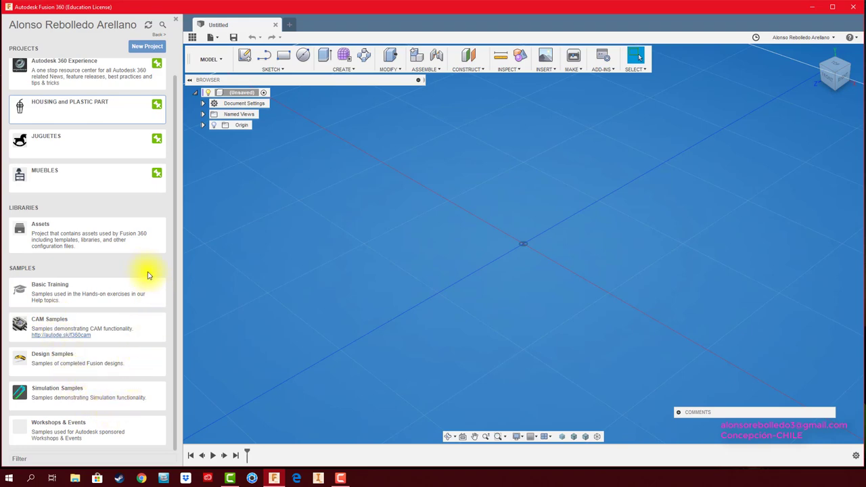
pyautogui.scroll(1, 113, 305)
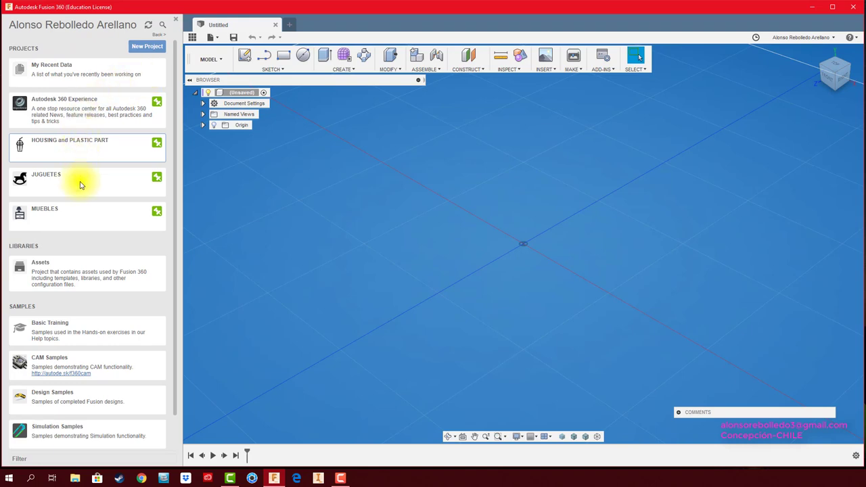
pyautogui.click(83, 223)
pyautogui.click(147, 46)
# Browse the MUEBLES project and its 308 DESK 2000 folder, then return to projects
pyautogui.click(71, 218)
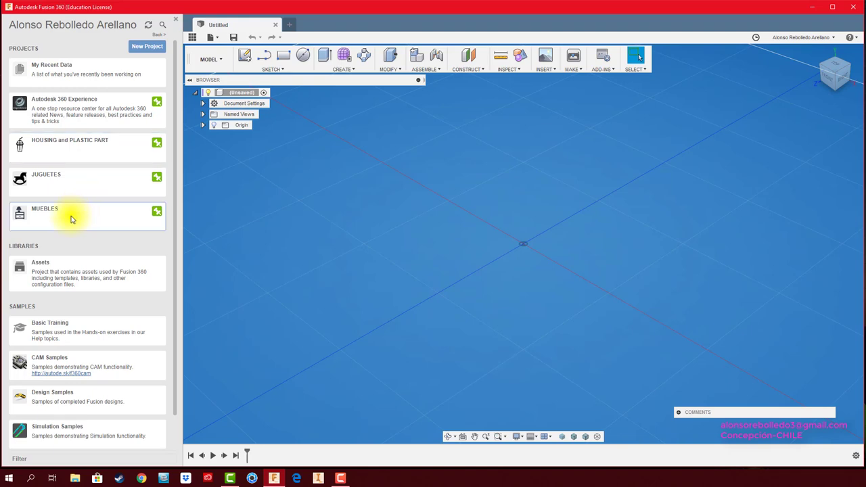
pyautogui.scroll(-3, 120, 284)
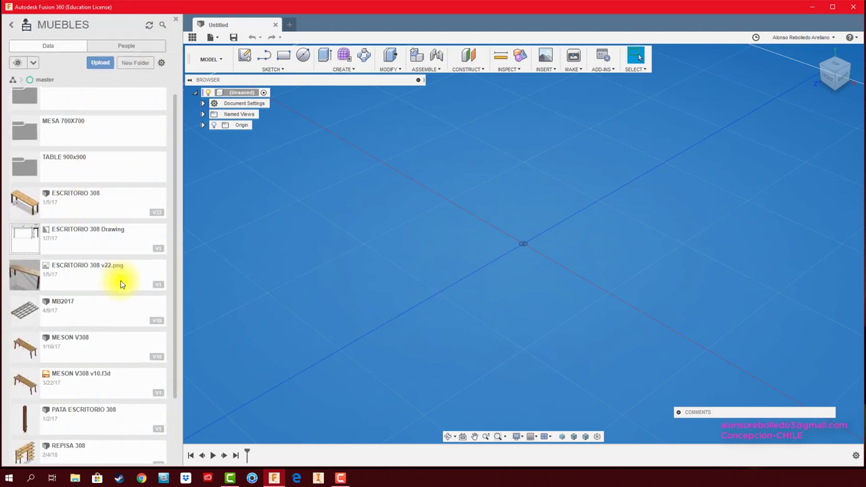
pyautogui.scroll(3, 112, 346)
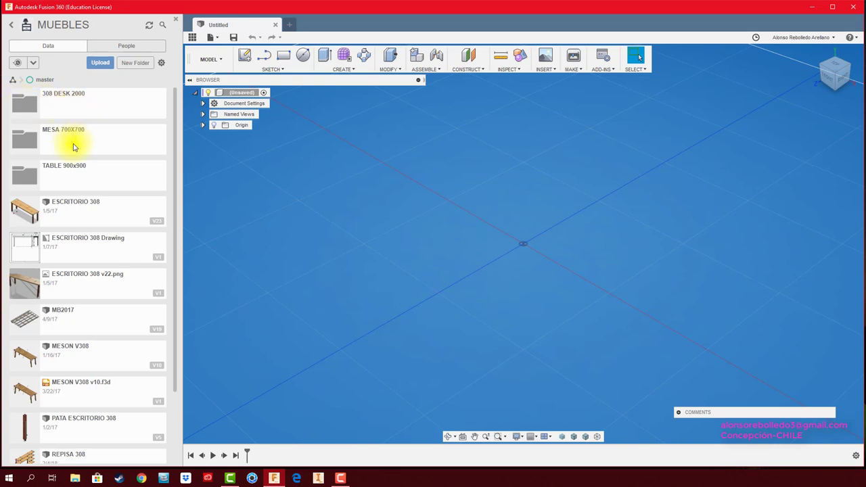
pyautogui.click(109, 105)
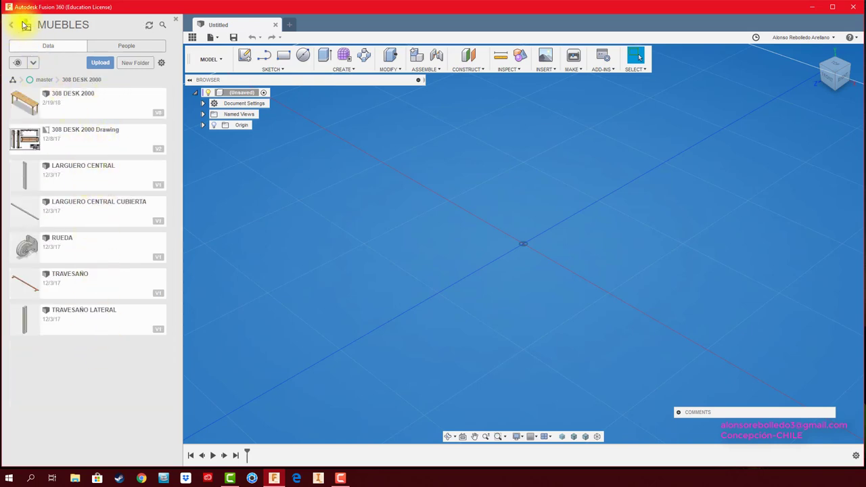
pyautogui.click(11, 26)
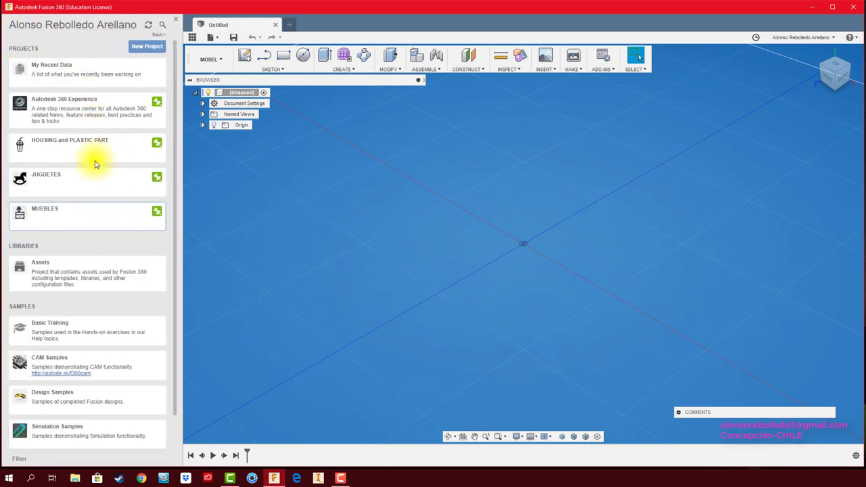
# Open the JUGUETES project's TRAIN MARK 2 folder, then return and select MUEBLES
pyautogui.click(97, 176)
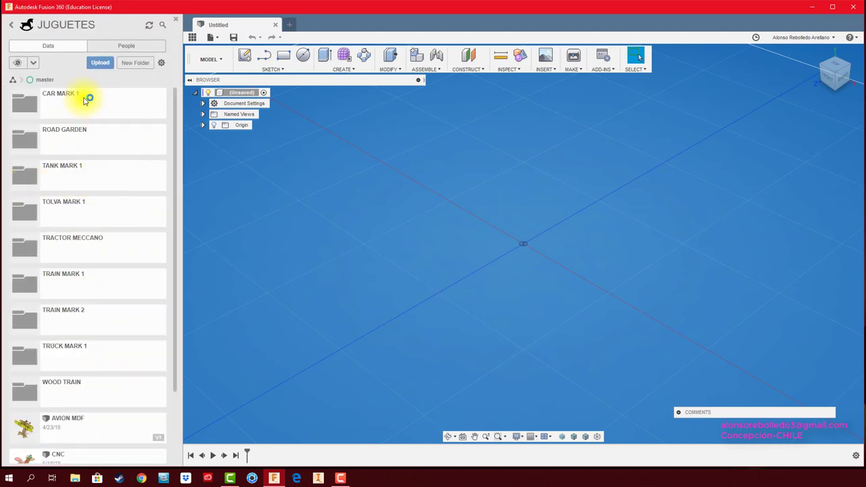
pyautogui.click(97, 321)
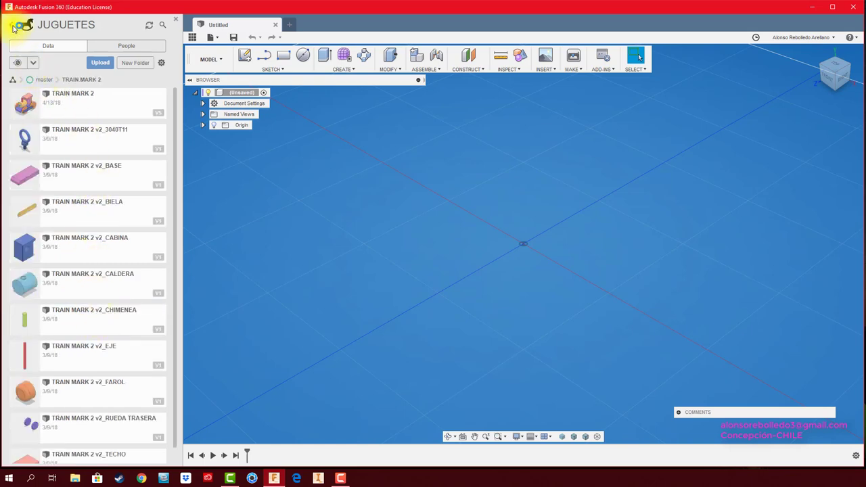
pyautogui.click(11, 25)
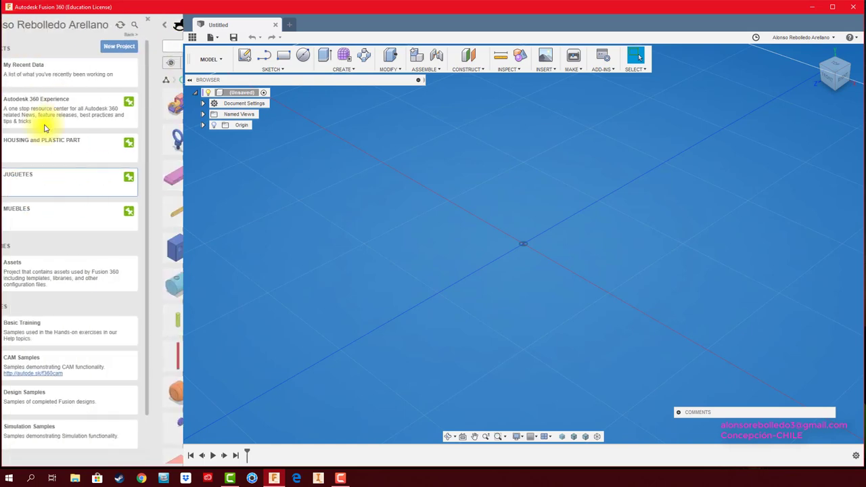
pyautogui.click(93, 210)
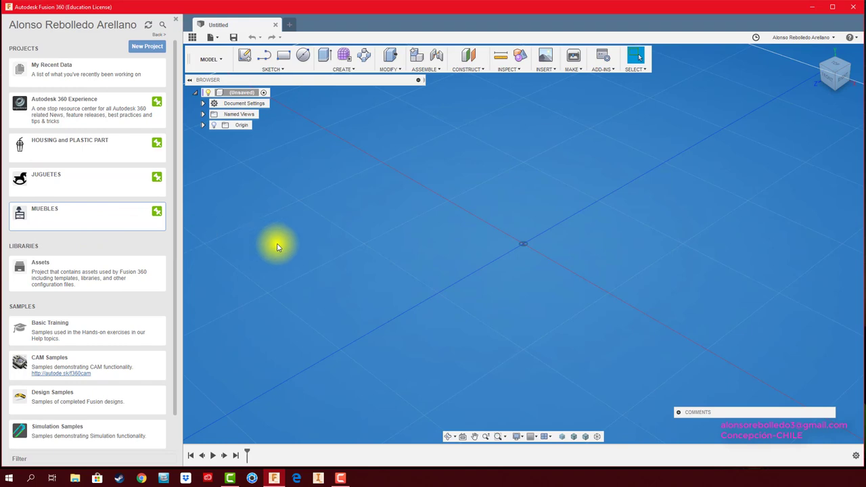
# Create a new project named CARCASAS, pin it with its star, and open it
pyautogui.click(145, 47)
pyautogui.write('CARCASAS')
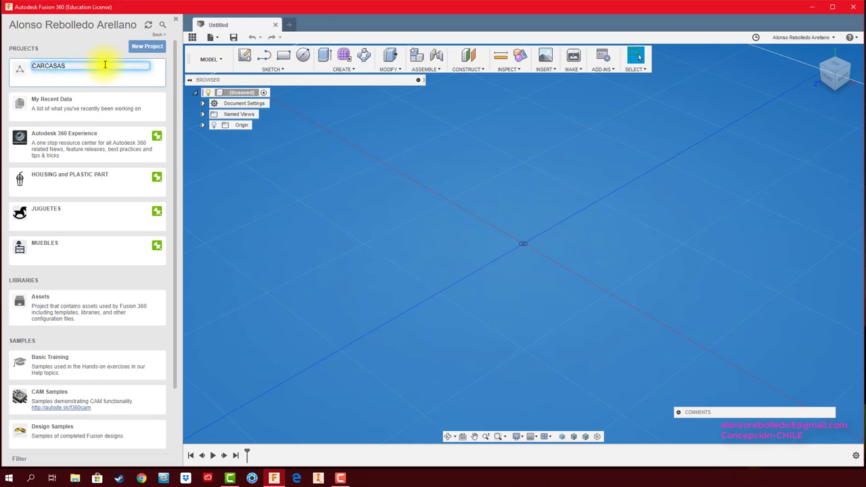
pyautogui.press('Return')
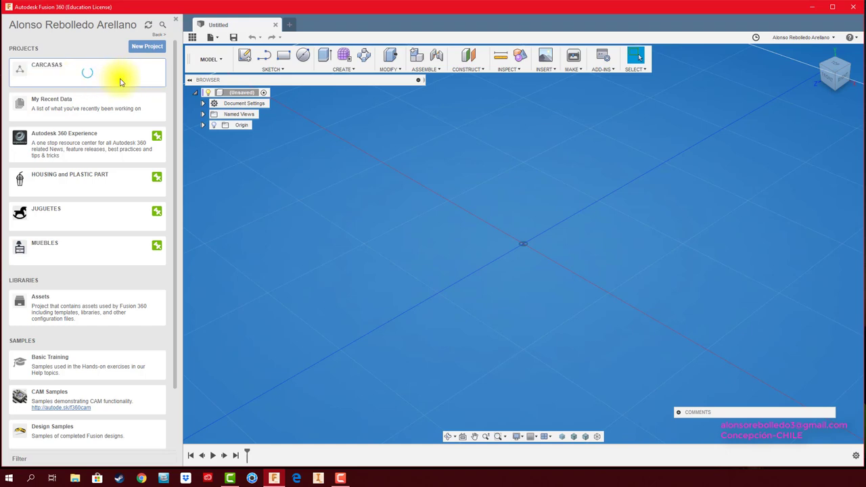
pyautogui.scroll(-2, 119, 74)
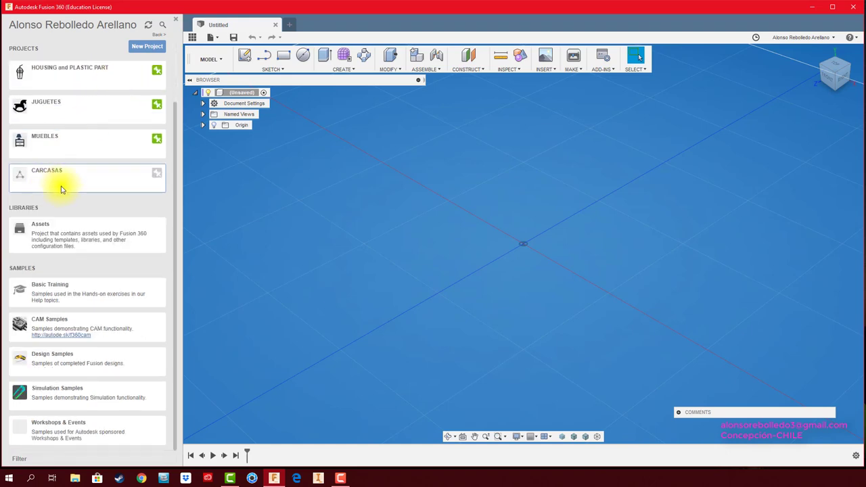
pyautogui.click(155, 173)
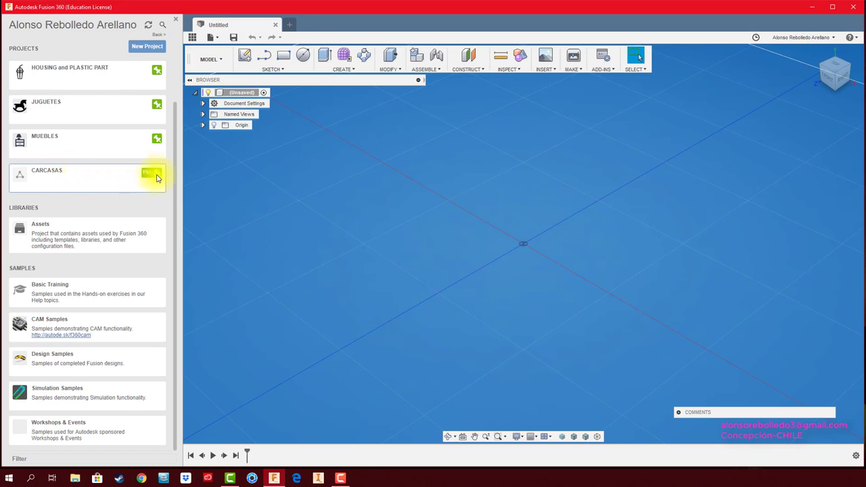
pyautogui.click(155, 175)
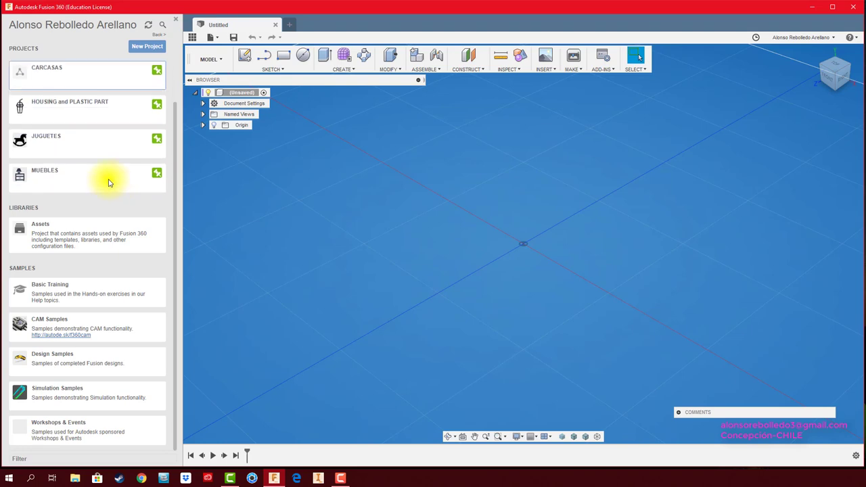
pyautogui.click(79, 76)
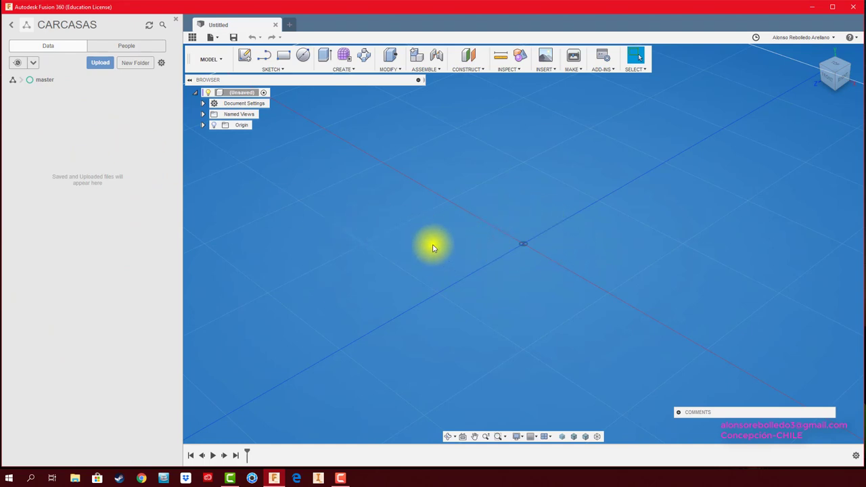
# On the top plane, sketch two stacked circles joined by left and right lines
pyautogui.click(302, 56)
pyautogui.click(521, 263)
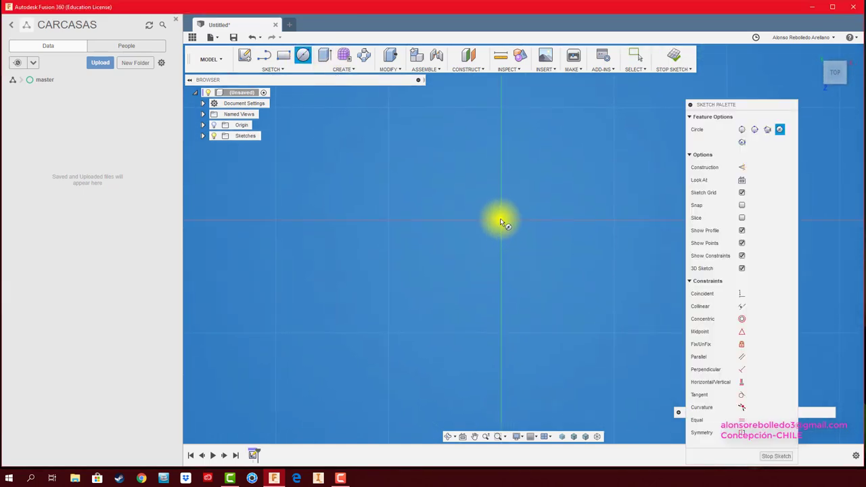
pyautogui.click(501, 220)
pyautogui.click(564, 250)
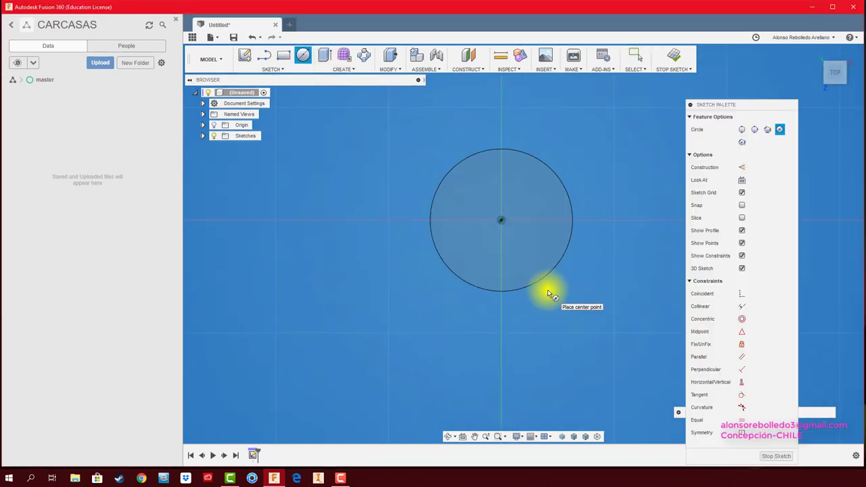
pyautogui.click(500, 367)
pyautogui.click(547, 331)
pyautogui.press('l')
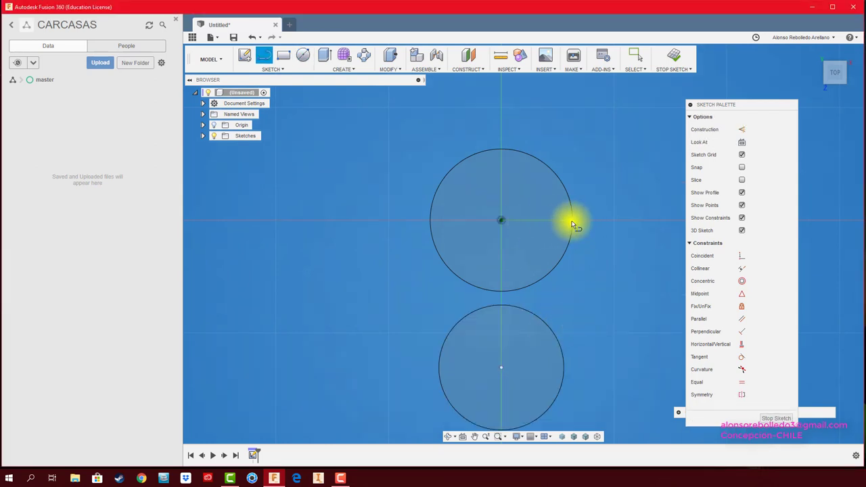
pyautogui.click(572, 221)
pyautogui.doubleClick(564, 366)
pyautogui.click(568, 220)
pyautogui.click(430, 220)
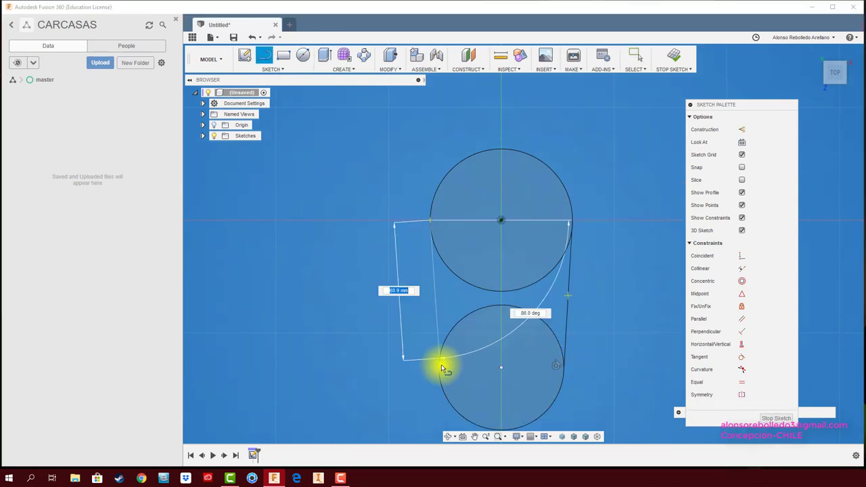
pyautogui.click(441, 369)
# Trim the inner arcs into a slot outline, finish the sketch, and extrude it upward
pyautogui.scroll(3, 495, 373)
pyautogui.press('t')
pyautogui.click(549, 351)
pyautogui.scroll(-3, 548, 350)
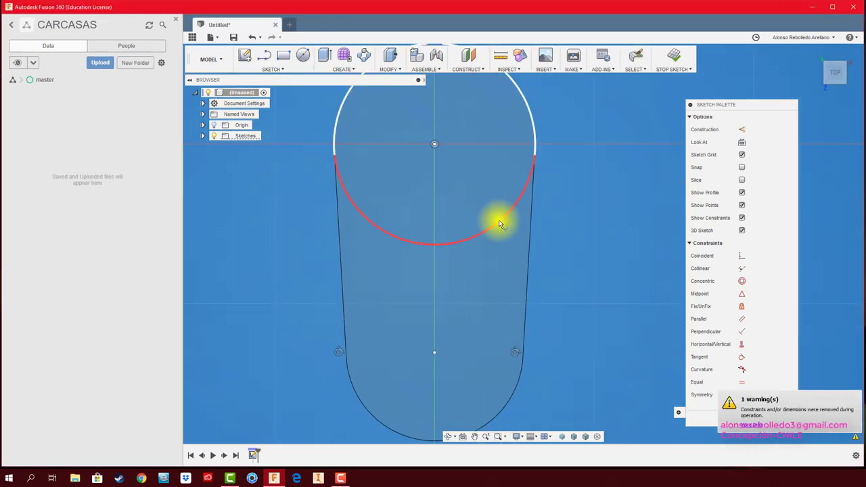
pyautogui.click(499, 224)
pyautogui.keyDown('shift'); pyautogui.moveTo(585, 242); pyautogui.dragTo(406, 169, button='middle'); pyautogui.keyUp('shift')
pyautogui.click(176, 24)
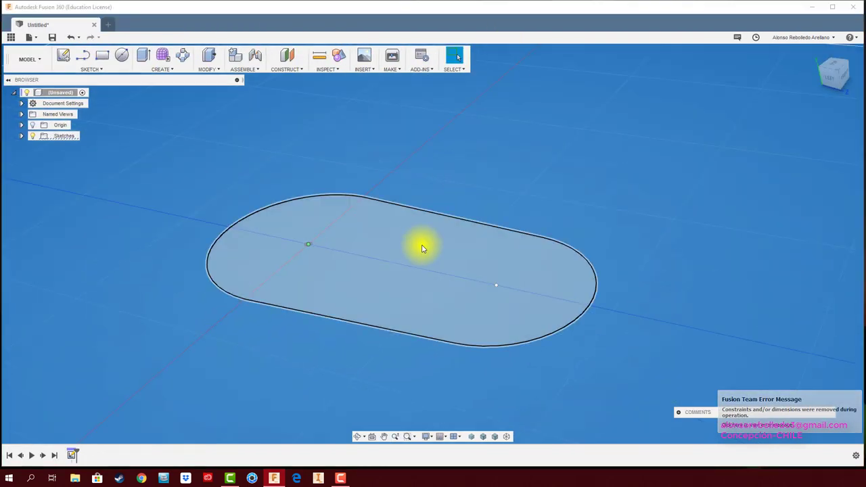
pyautogui.press('e')
pyautogui.moveTo(421, 248); pyautogui.dragTo(363, 115)
pyautogui.press('Return')
# Fillet the bottom edge of the extruded slot body
pyautogui.click(207, 69)
pyautogui.click(230, 73)
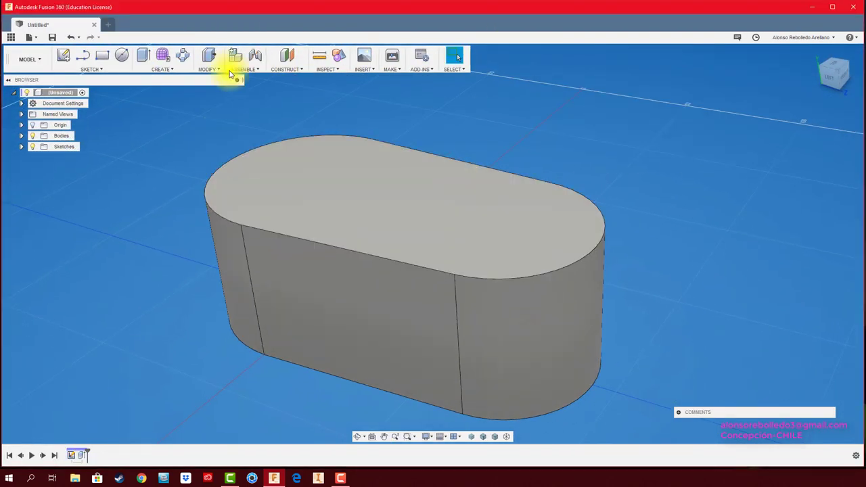
pyautogui.click(209, 69)
pyautogui.click(223, 90)
pyautogui.click(257, 346)
pyautogui.press('Return')
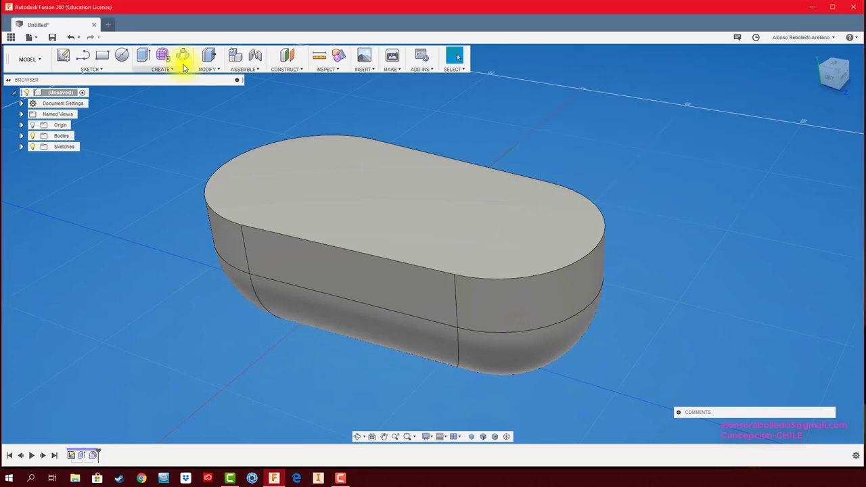
# Shell the body with the top face removed, leaving an open tray
pyautogui.click(183, 58)
pyautogui.click(433, 212)
pyautogui.click(696, 162)
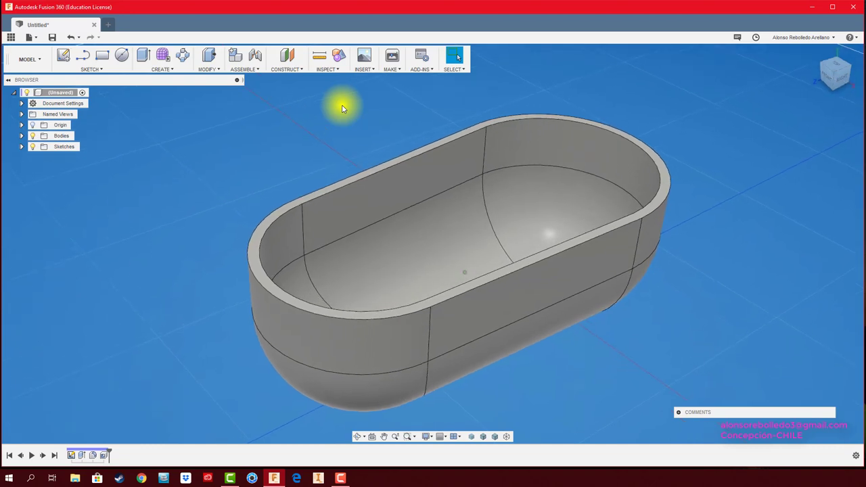
pyautogui.click(12, 40)
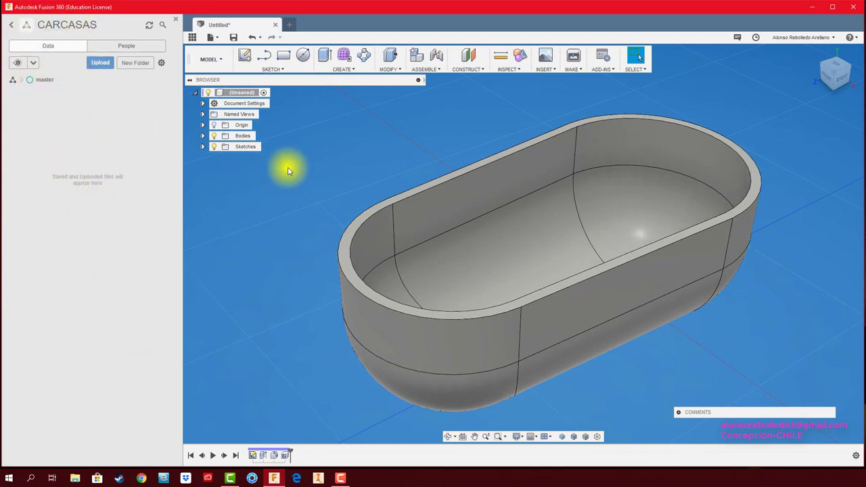
# Save the tray as TEST 1 in CARCASAS > master and check its version details
pyautogui.click(233, 38)
pyautogui.write('TEST 1')
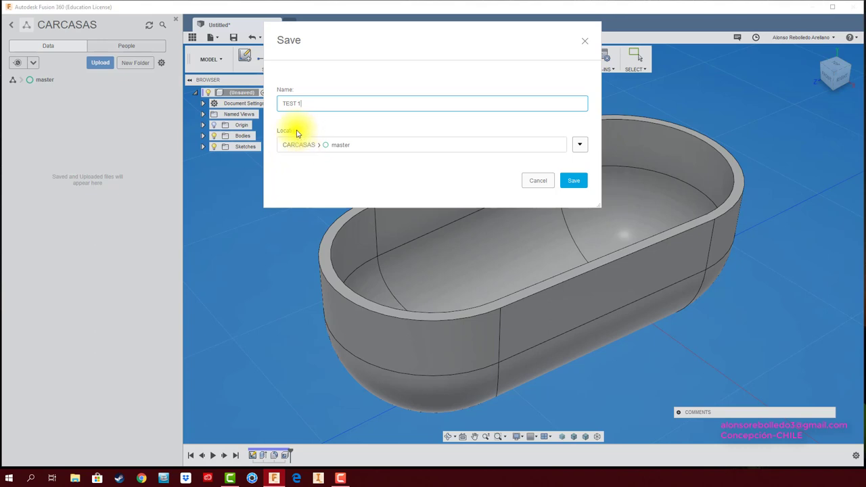
pyautogui.click(574, 180)
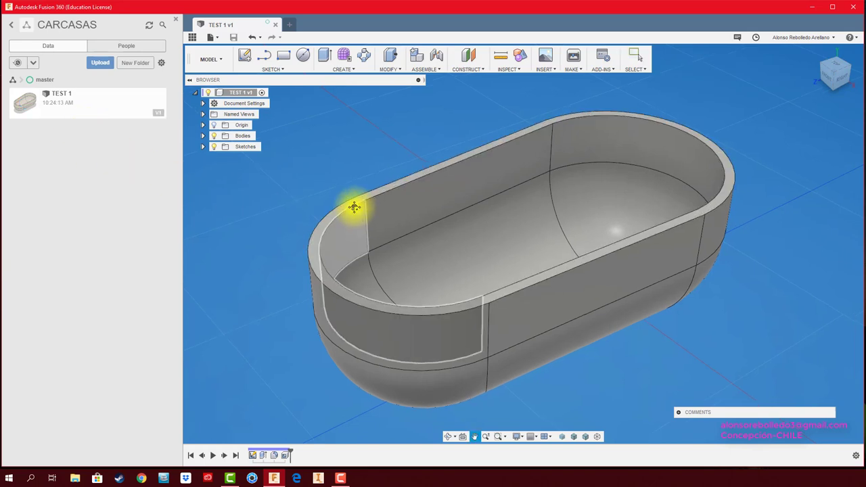
pyautogui.moveTo(284, 135)
pyautogui.keyDown('shift'); pyautogui.mouseDown(button='middle')
pyautogui.moveTo(377, 127)
pyautogui.moveTo(412, 102)
pyautogui.moveTo(392, 112)
pyautogui.mouseUp(button='middle'); pyautogui.keyUp('shift')
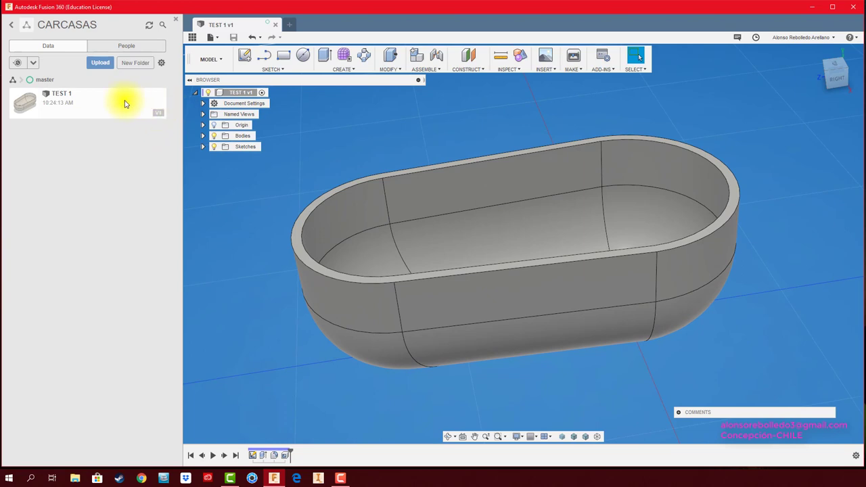
pyautogui.click(158, 115)
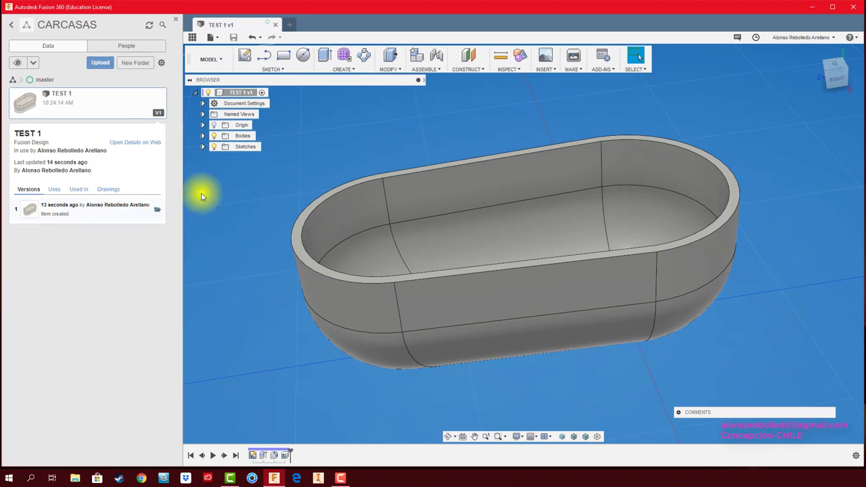
pyautogui.click(159, 114)
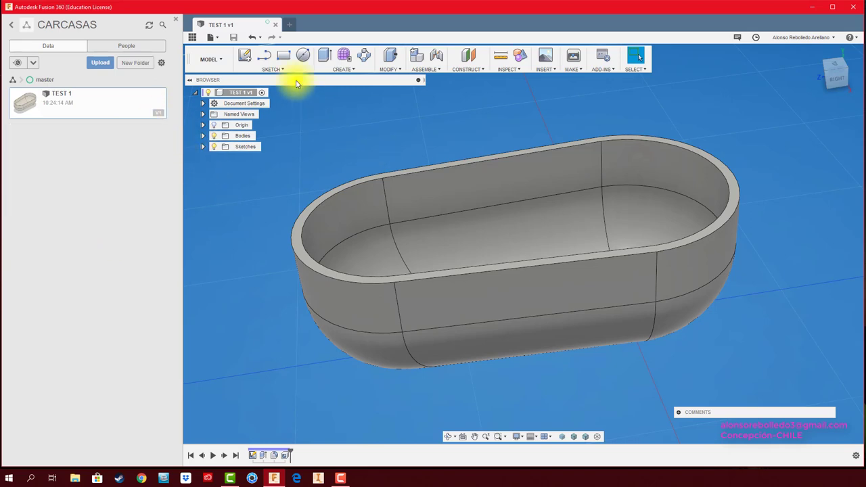
# Sketch a circle at the top edge of the long side face and extrude-cut it through the shell
pyautogui.click(303, 54)
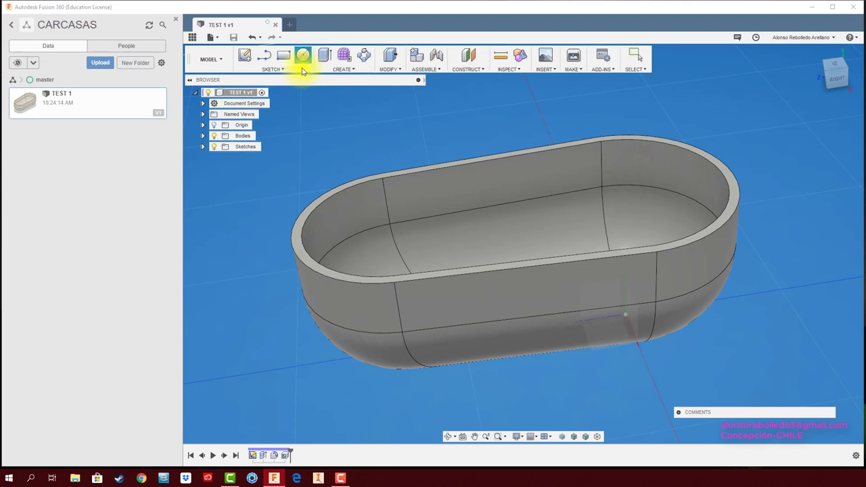
pyautogui.click(526, 293)
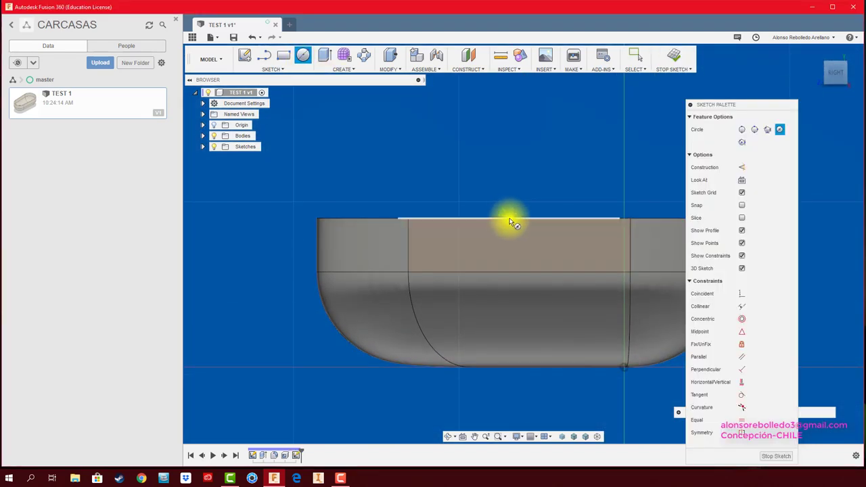
pyautogui.click(508, 218)
pyautogui.click(515, 230)
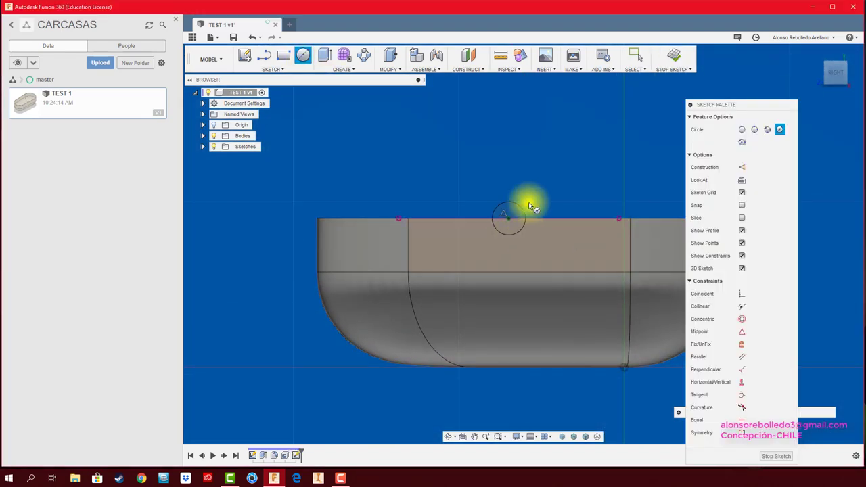
pyautogui.press('e')
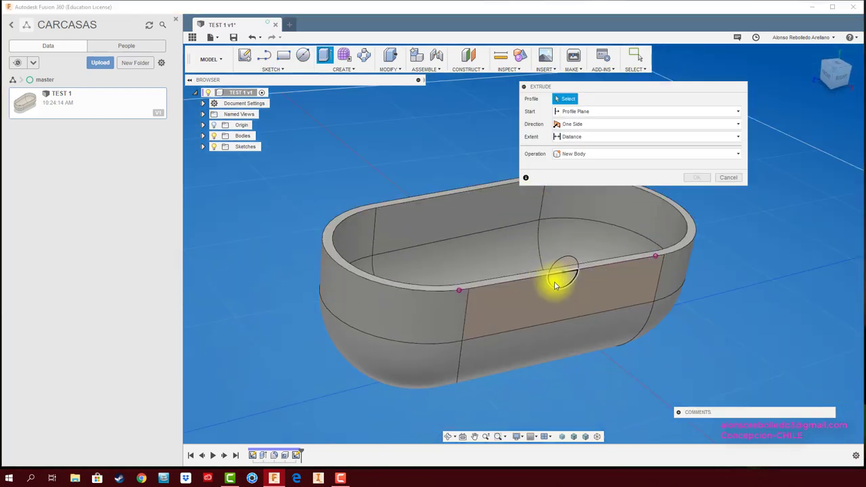
pyautogui.click(563, 279)
pyautogui.moveTo(569, 284); pyautogui.dragTo(399, 176)
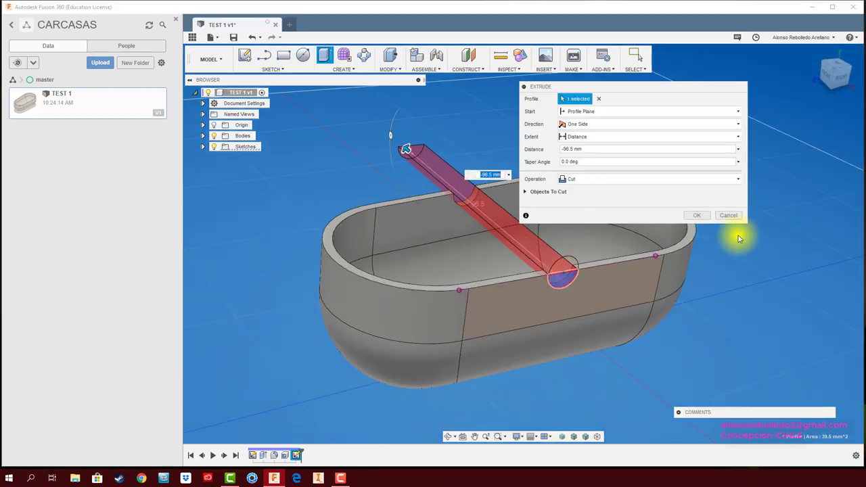
pyautogui.click(697, 215)
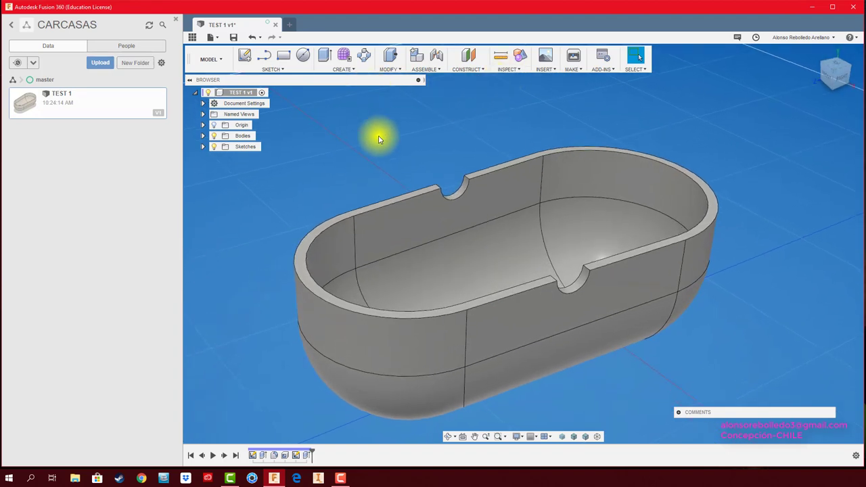
# Apply Plastic > Opaque > Plastic - Glossy (Yellow) to the shell body
pyautogui.press('a')
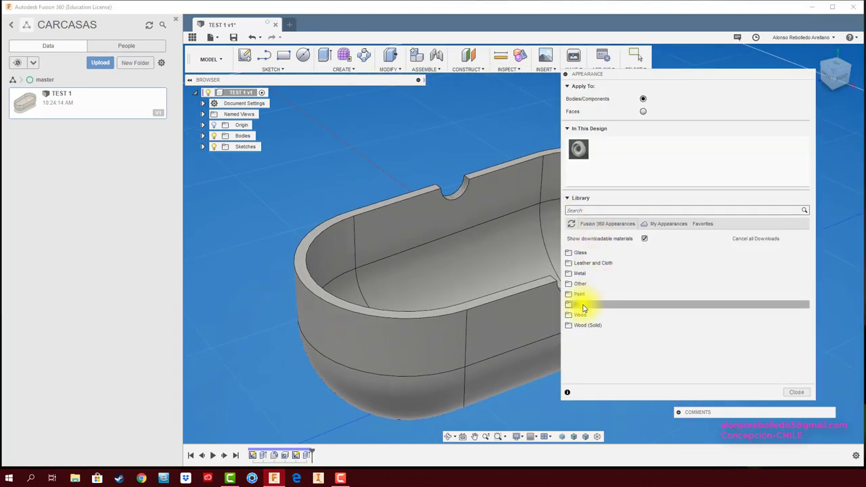
pyautogui.click(580, 303)
pyautogui.click(588, 316)
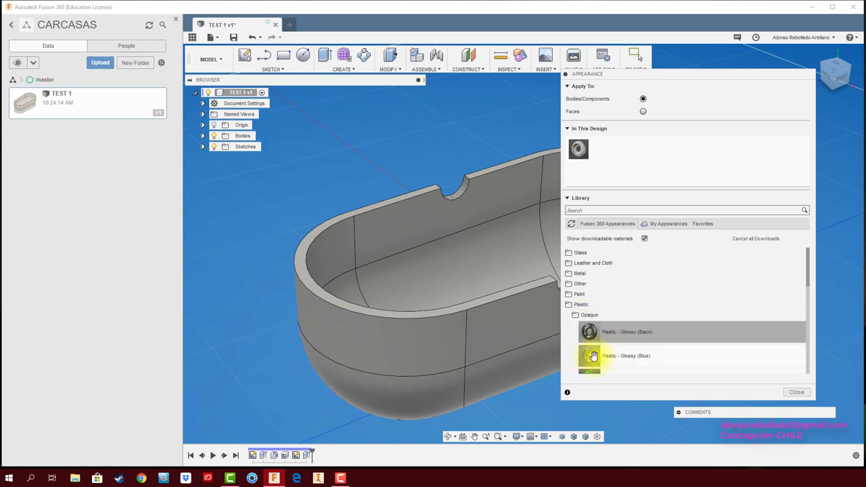
pyautogui.scroll(-3, 595, 349)
pyautogui.moveTo(585, 353); pyautogui.dragTo(510, 338)
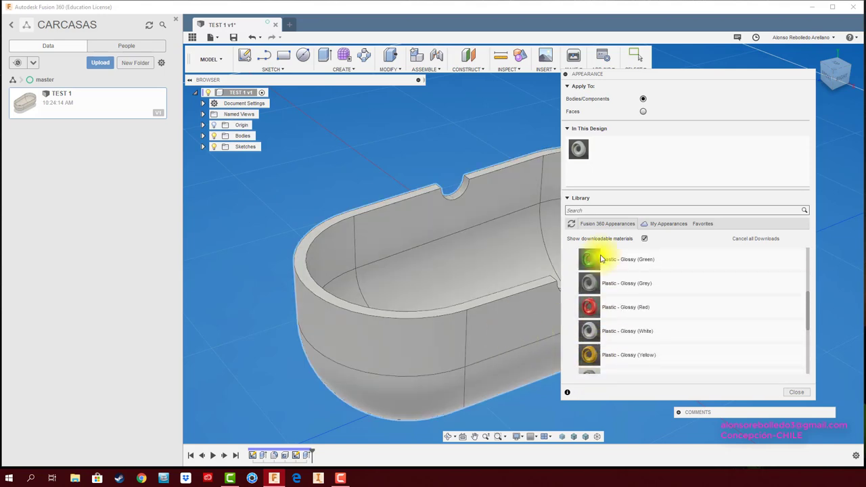
pyautogui.click(564, 76)
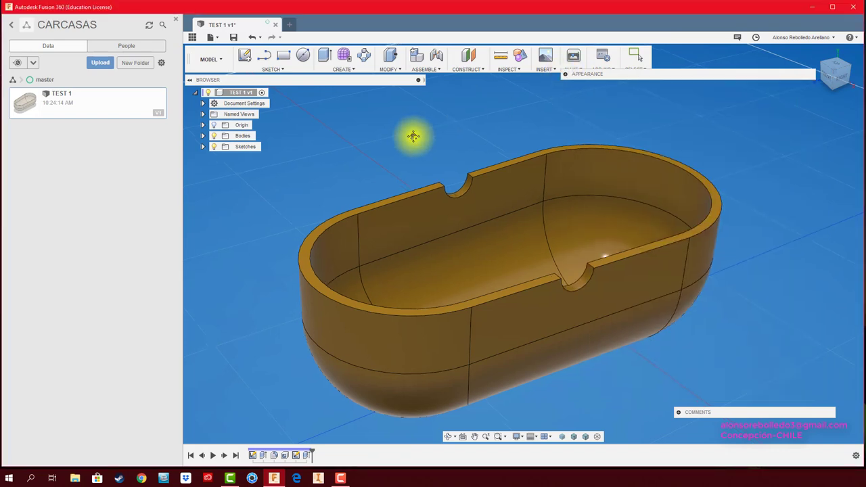
# Save TEST 1 as a new version with description OK and show its version history
pyautogui.click(234, 36)
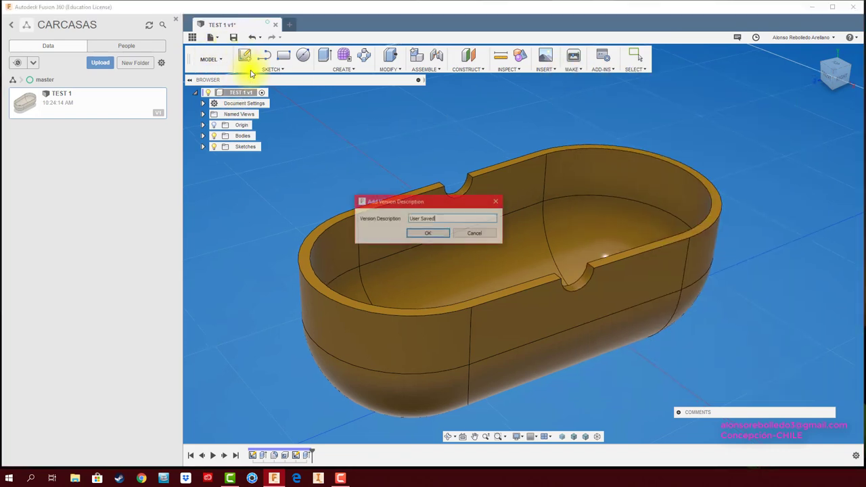
pyautogui.click(428, 233)
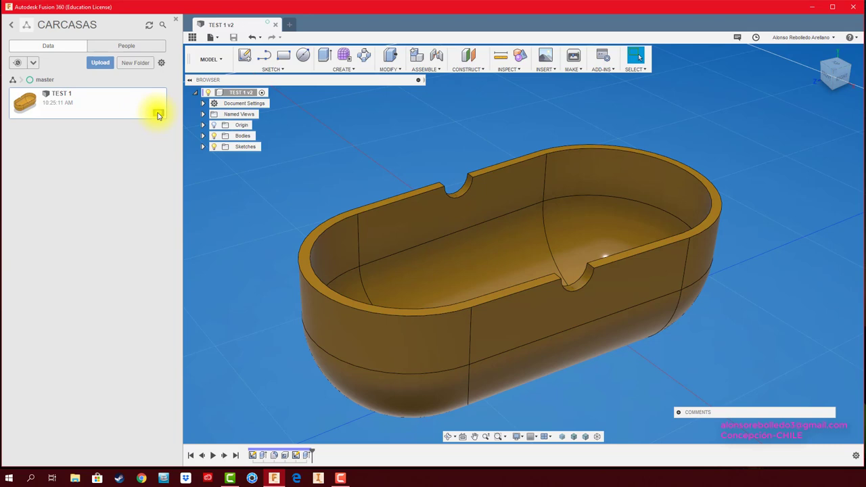
pyautogui.click(158, 116)
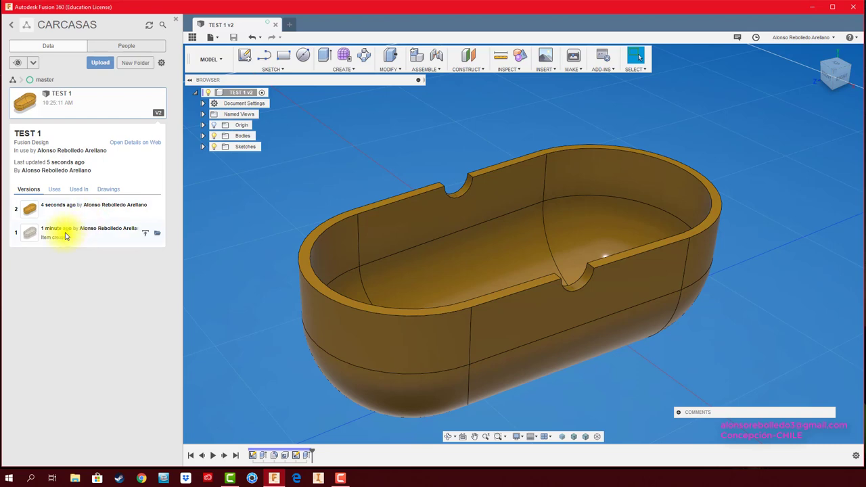
# Promote TEST 1 versions 1 and 2 to latest, then close the version details
pyautogui.moveTo(101, 232)
pyautogui.click(145, 234)
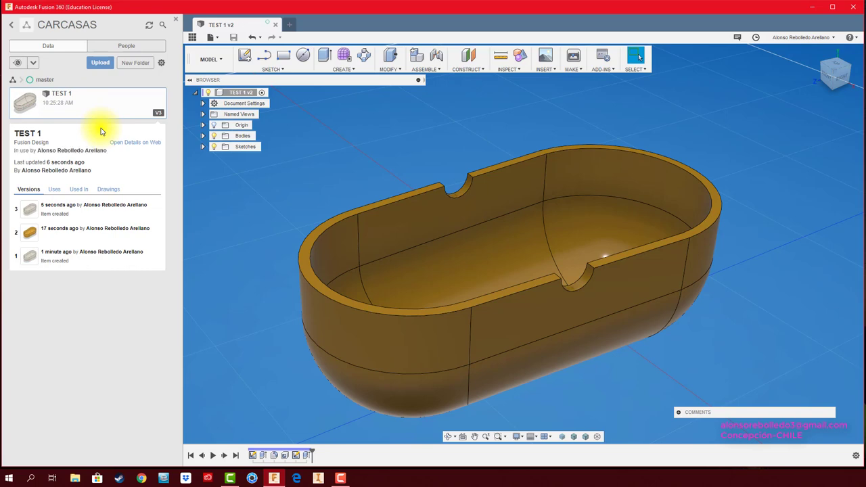
pyautogui.click(155, 237)
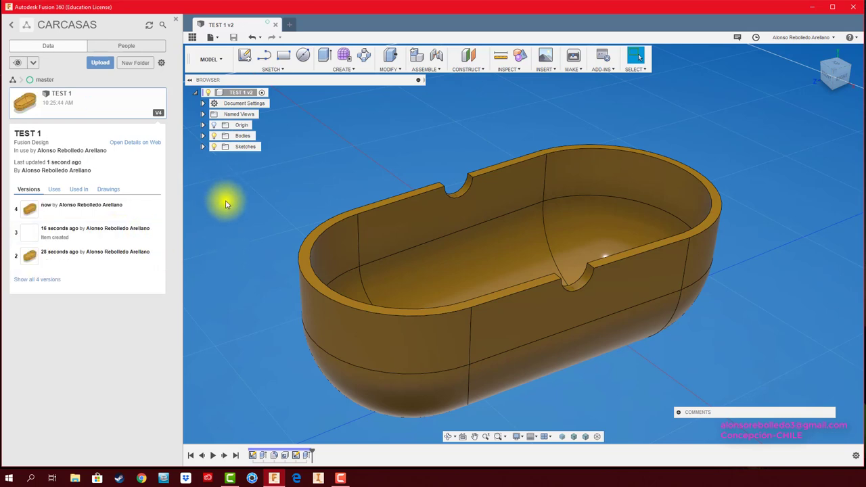
pyautogui.click(158, 115)
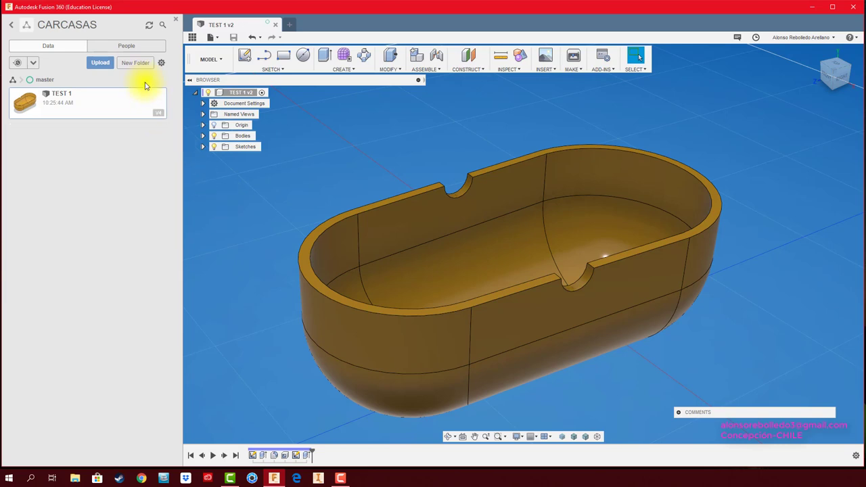
pyautogui.moveTo(218, 189); pyautogui.dragTo(218, 194, button='middle')
pyautogui.press('Escape')
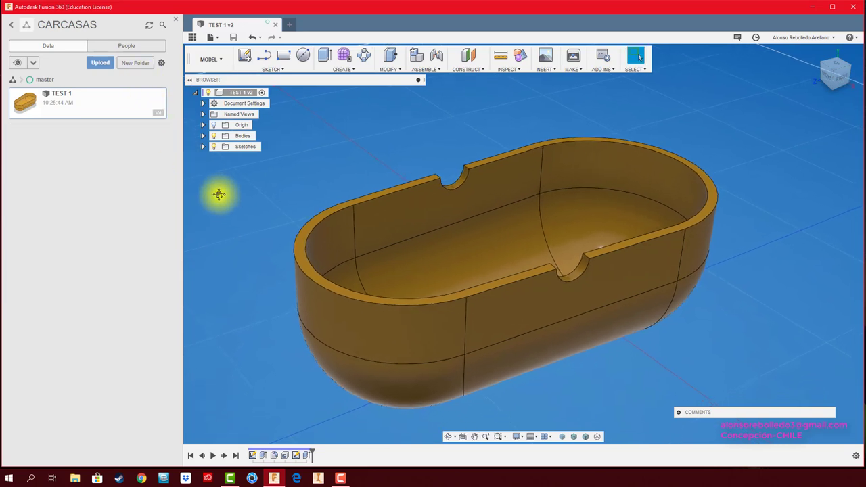
pyautogui.scroll(1, 218, 194)
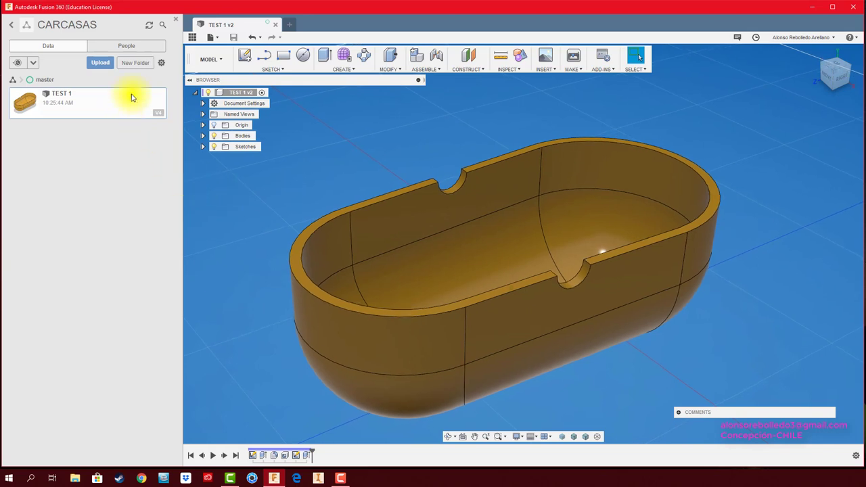
# View the project's People tab, then return to the Data files list
pyautogui.click(133, 49)
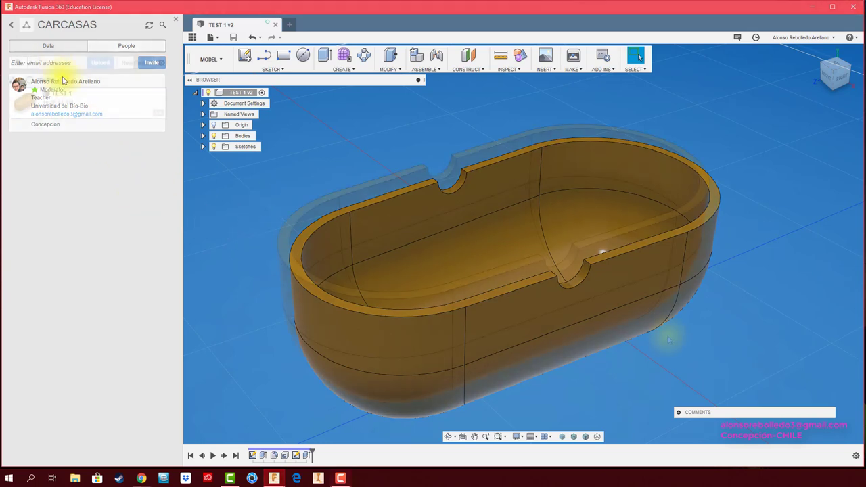
pyautogui.click(48, 46)
pyautogui.moveTo(667, 334); pyautogui.dragTo(680, 325, button='middle')
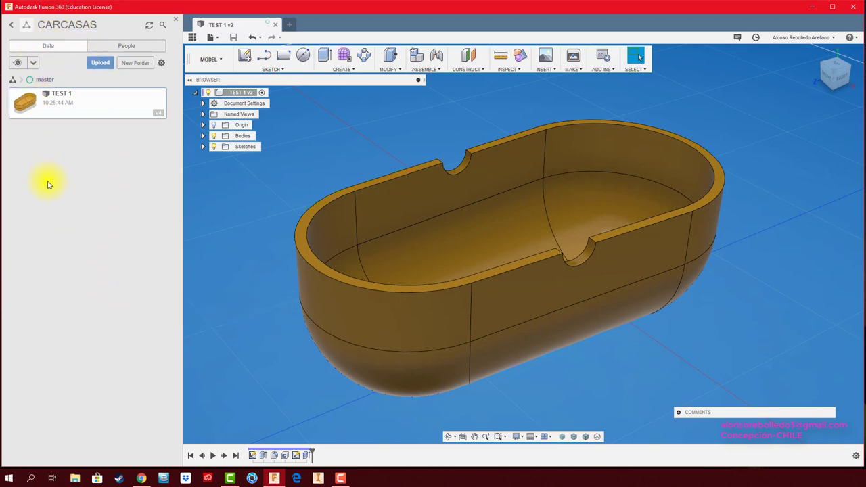
# Create and open a TEST 2 folder in CARCASAS master, and start a new Untitled design
pyautogui.click(140, 66)
pyautogui.write('TEST 2')
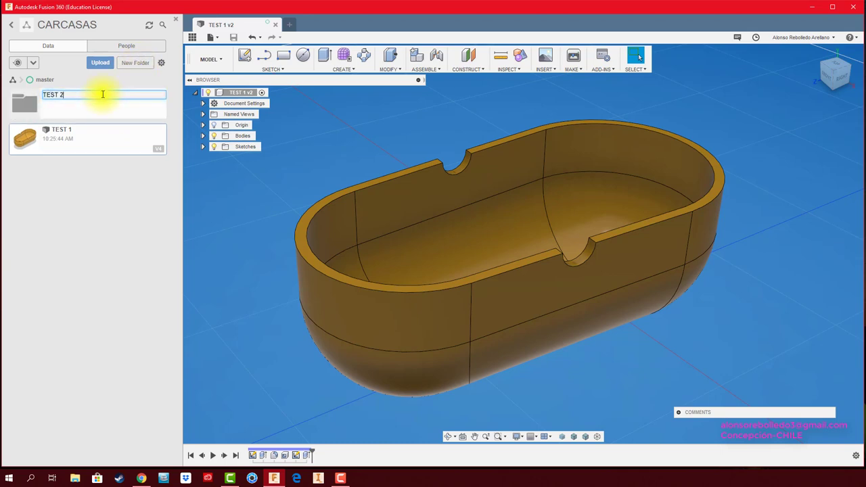
pyautogui.click(132, 218)
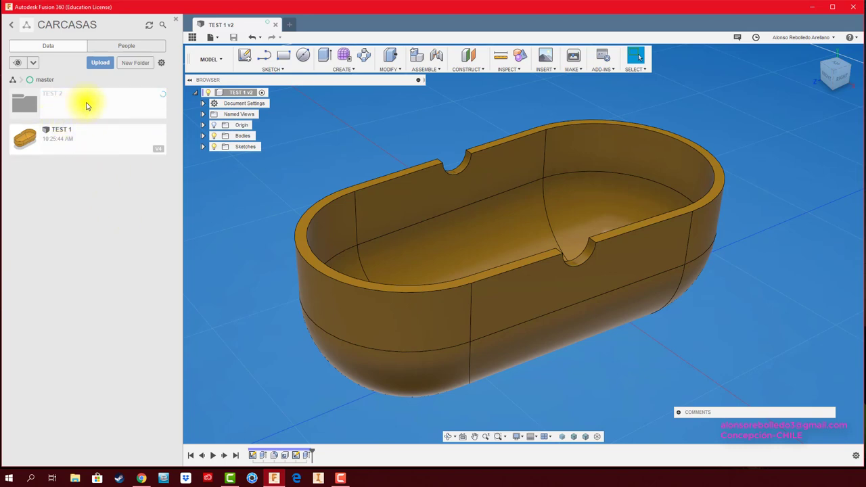
pyautogui.click(28, 105)
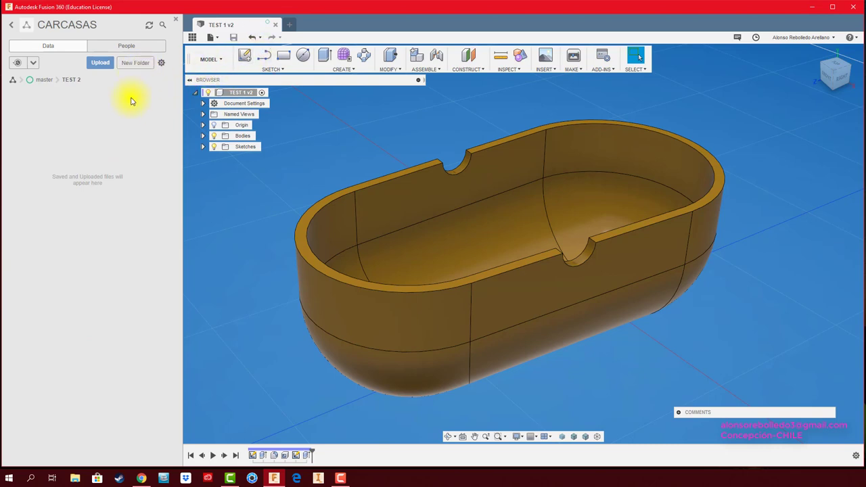
pyautogui.click(289, 25)
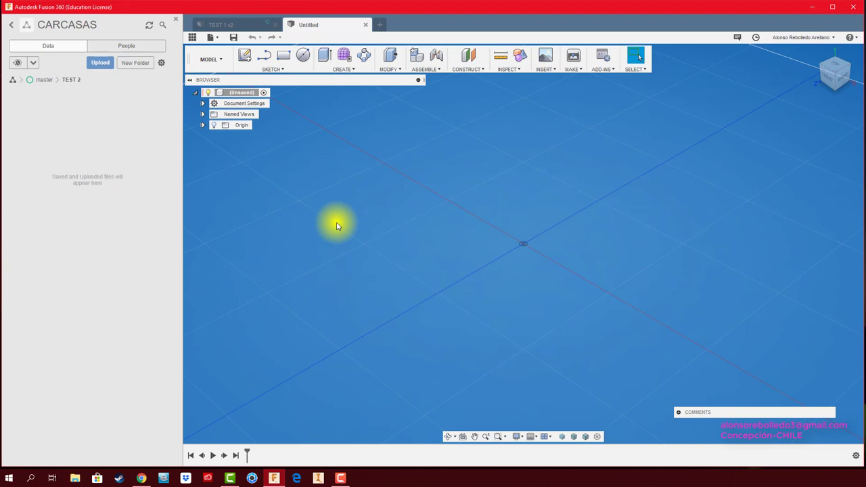
pyautogui.click(227, 26)
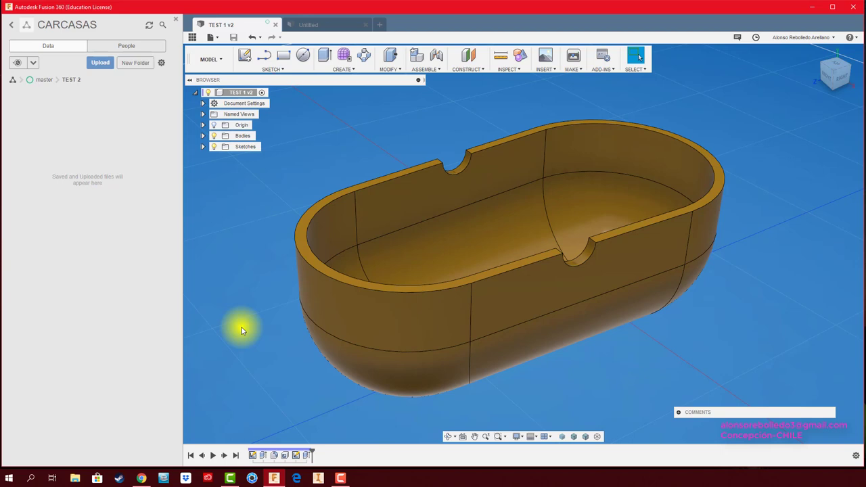
# In the Untitled design, sketch a large circle at the origin and a smaller one to its right
pyautogui.click(323, 23)
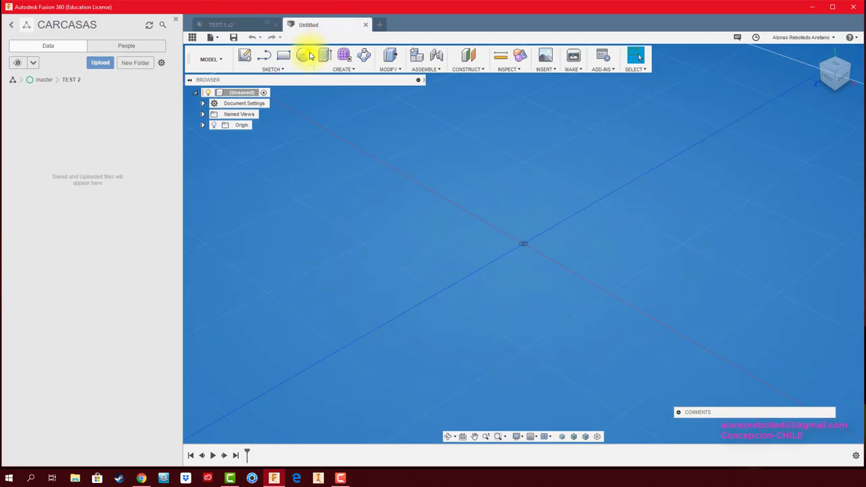
pyautogui.click(303, 55)
pyautogui.click(519, 261)
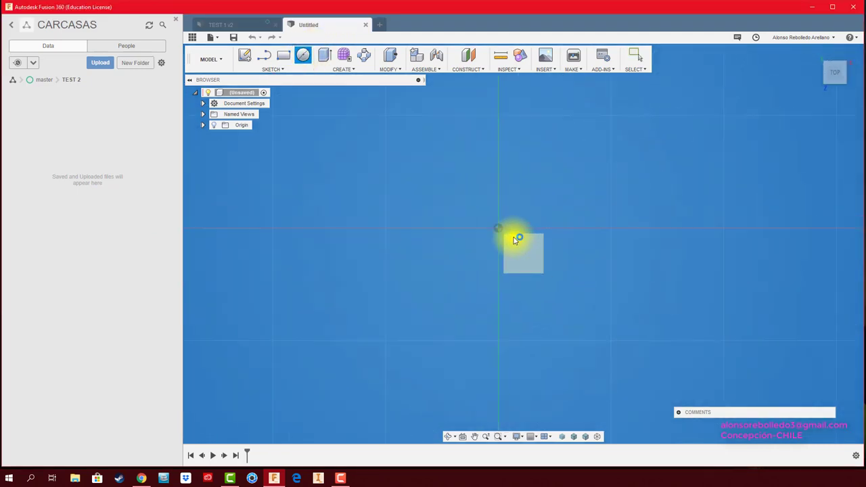
pyautogui.click(497, 228)
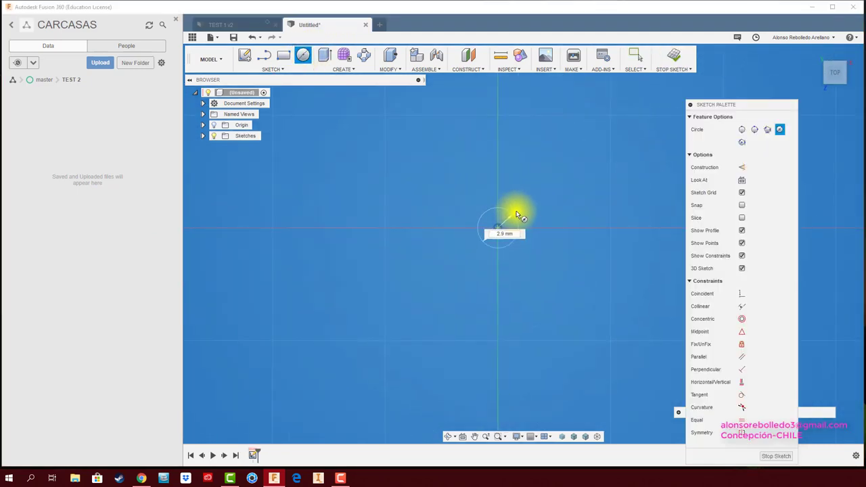
pyautogui.click(610, 228)
pyautogui.click(595, 239)
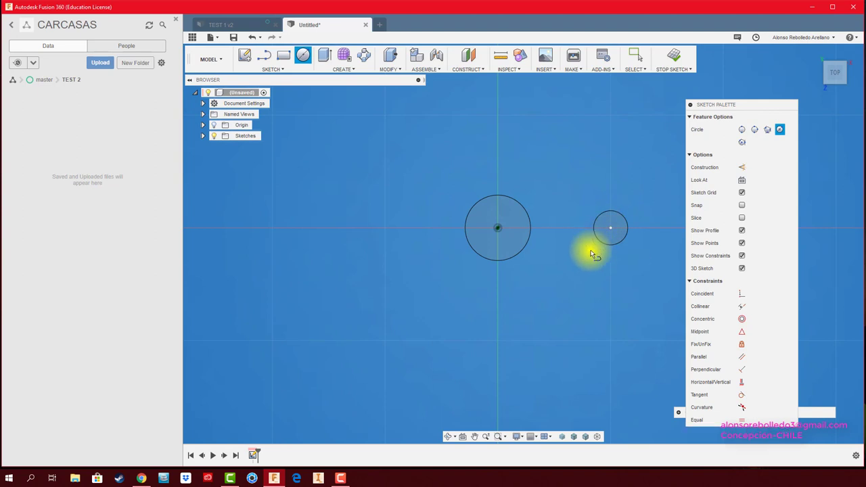
# Join the two circles with lower and upper connecting lines
pyautogui.press('l')
pyautogui.click(518, 241)
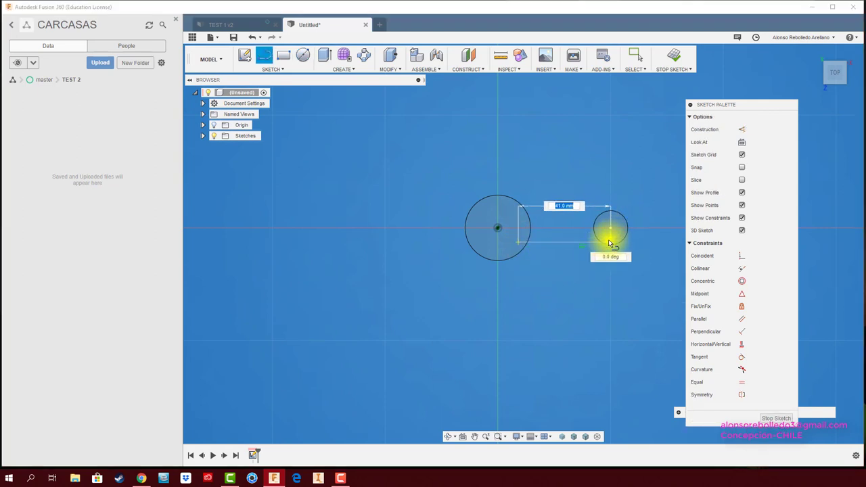
pyautogui.click(608, 242)
pyautogui.press('Escape')
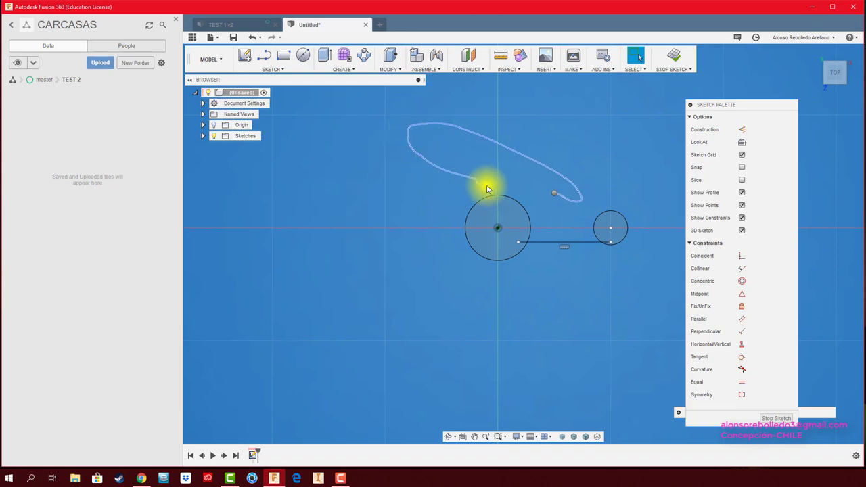
pyautogui.rightClick(551, 195)
pyautogui.click(508, 207)
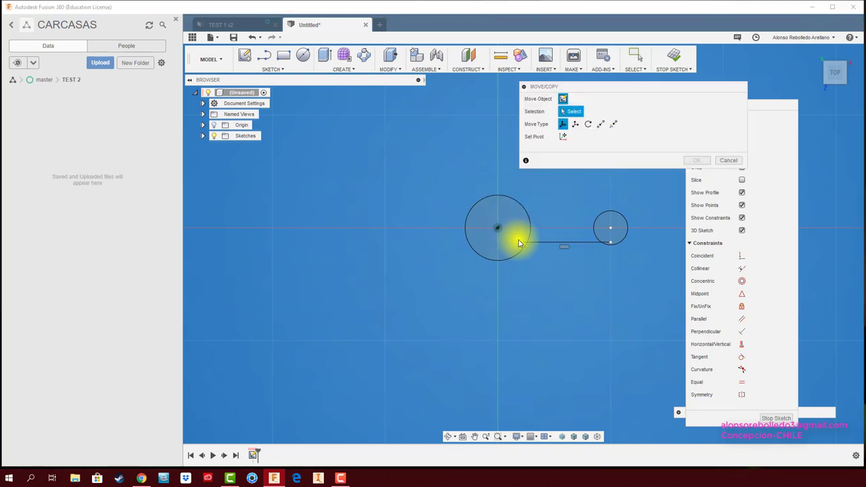
pyautogui.press('l')
pyautogui.click(518, 214)
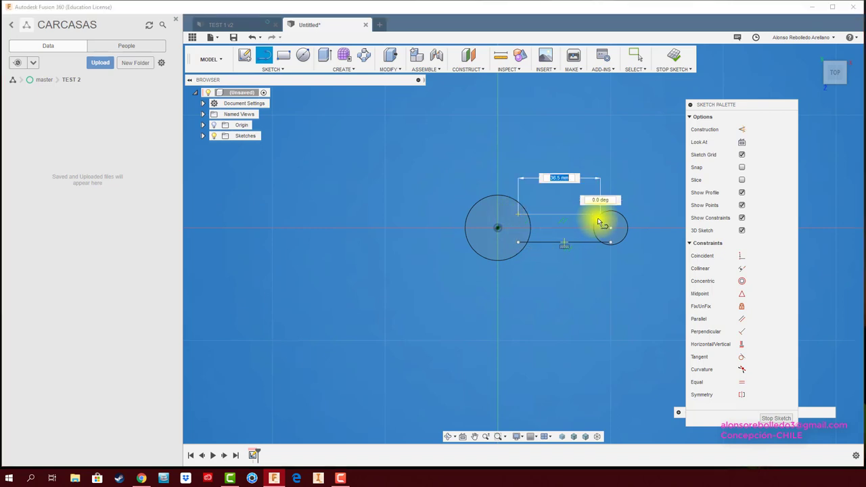
pyautogui.click(607, 215)
pyautogui.press('Escape')
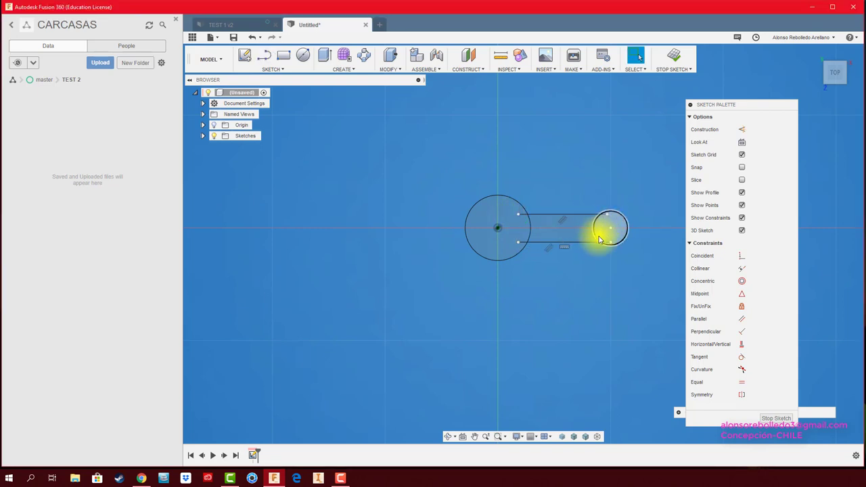
# Extrude the circle and bar profiles upward into a solid keyhole-shaped body
pyautogui.press('e')
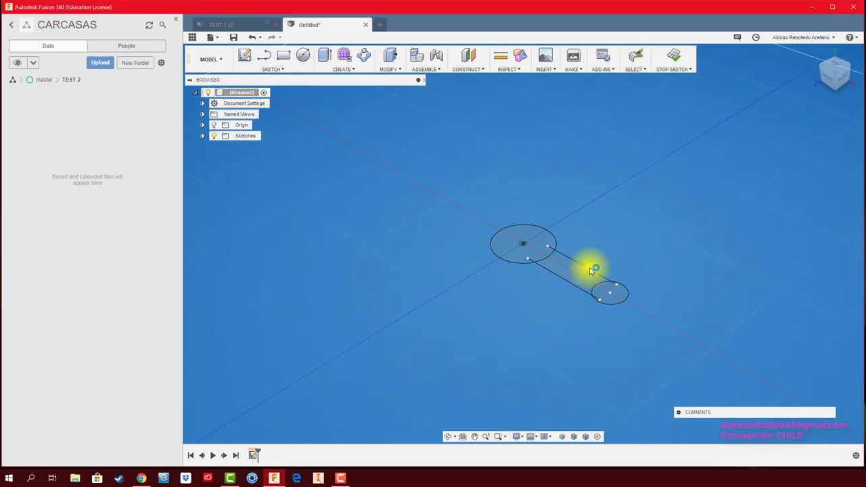
pyautogui.click(608, 296)
pyautogui.click(572, 274)
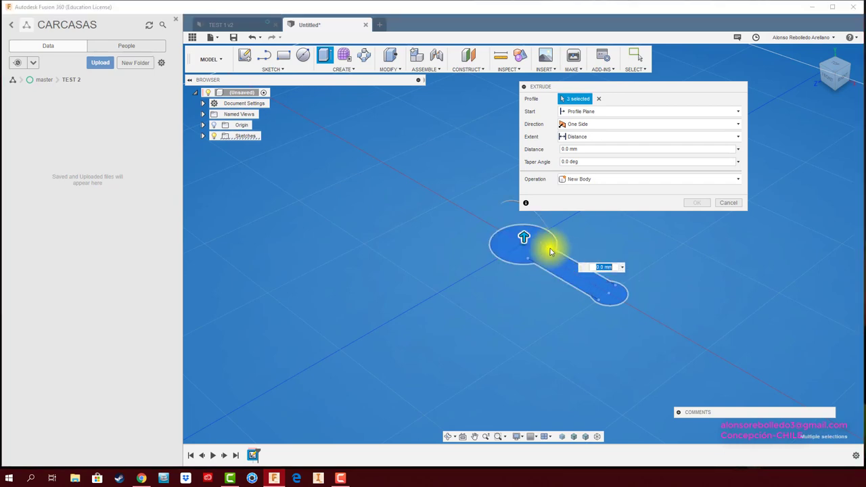
pyautogui.moveTo(525, 236); pyautogui.dragTo(528, 201)
pyautogui.click(696, 202)
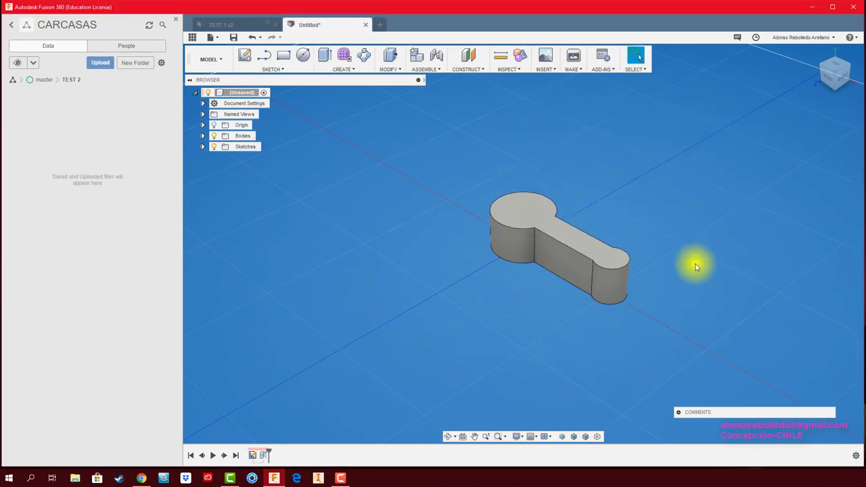
pyautogui.scroll(2, 482, 204)
pyautogui.scroll(2, 508, 192)
pyautogui.scroll(2, 516, 189)
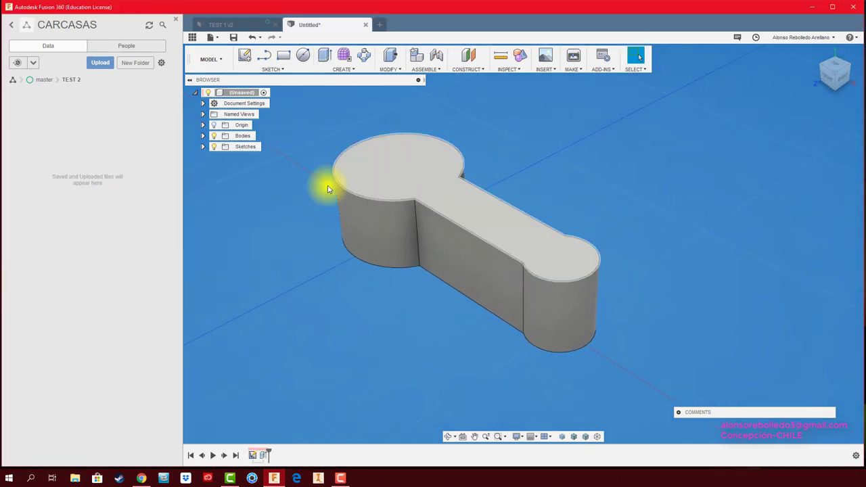
# Save the design as TEST 2 in CARCASAS > master > TEST 2, then return to the project list
pyautogui.click(234, 37)
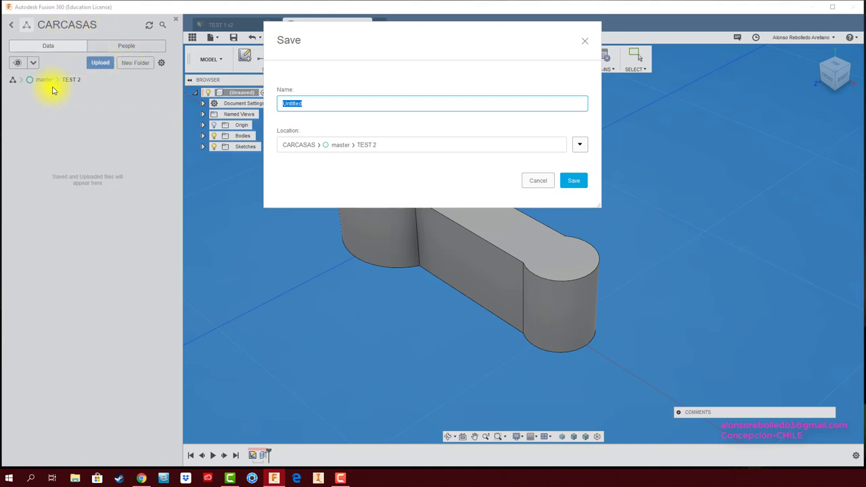
pyautogui.click(579, 145)
pyautogui.write('TEST 2')
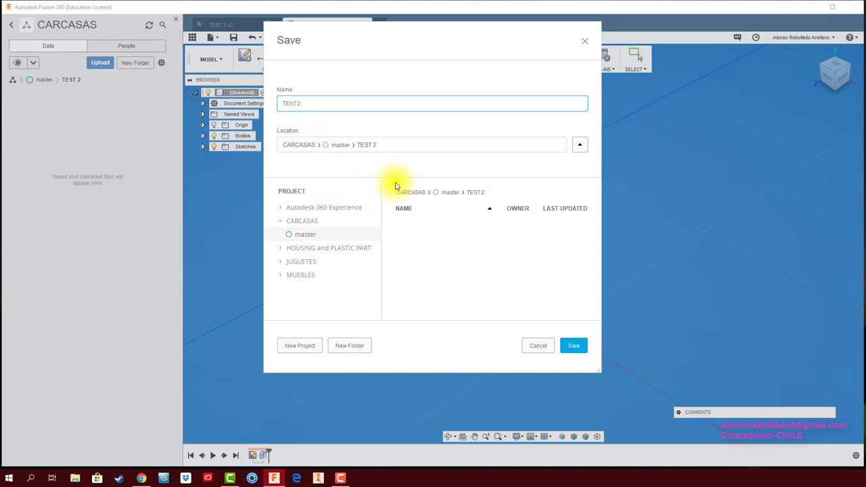
pyautogui.click(570, 349)
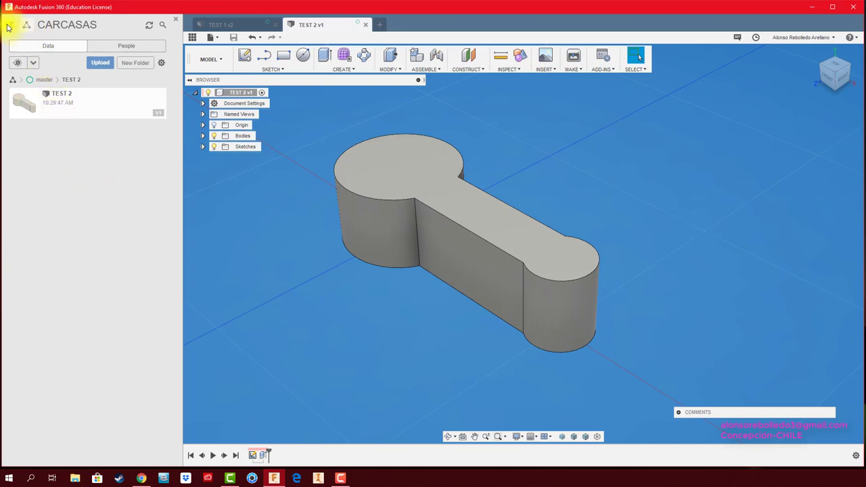
pyautogui.click(8, 27)
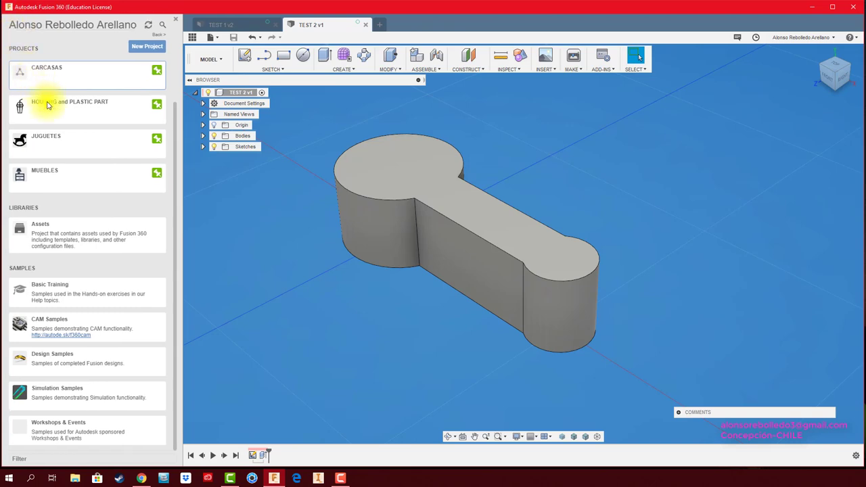
# Open the TEST 2 folder in CARCASAS, then open the CARCASAS project on the web
pyautogui.click(79, 72)
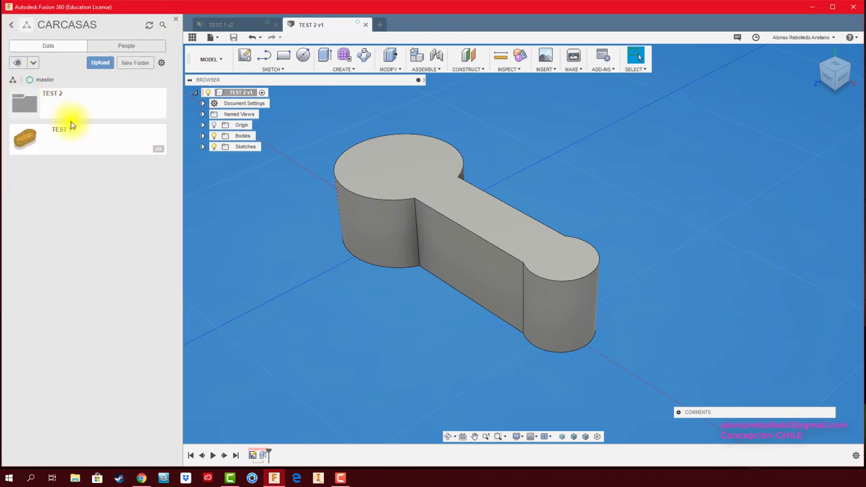
pyautogui.moveTo(66, 136); pyautogui.dragTo(86, 143)
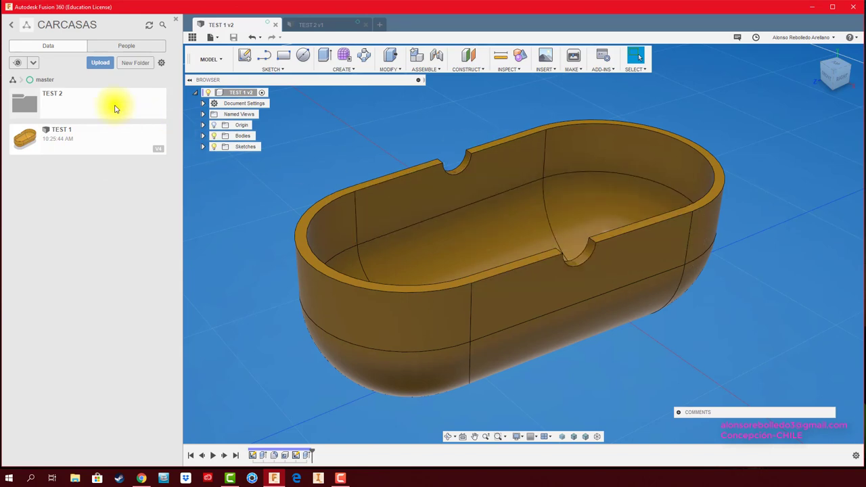
pyautogui.click(115, 108)
pyautogui.doubleClick(115, 108)
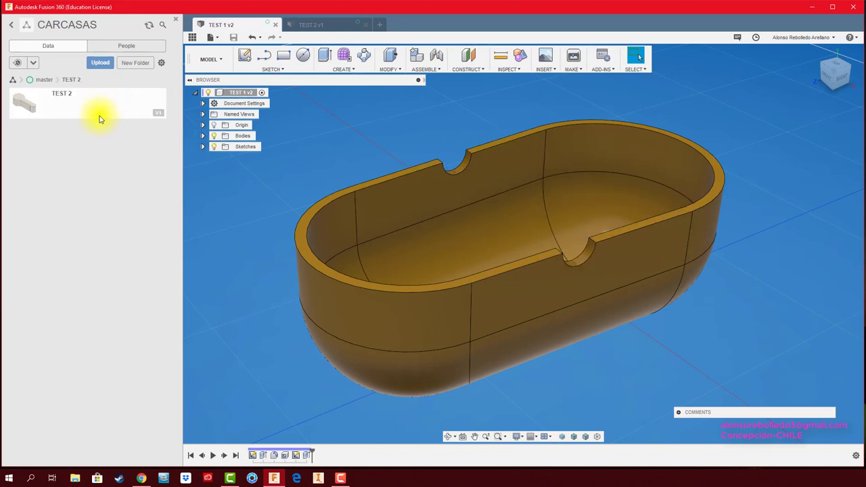
pyautogui.click(318, 24)
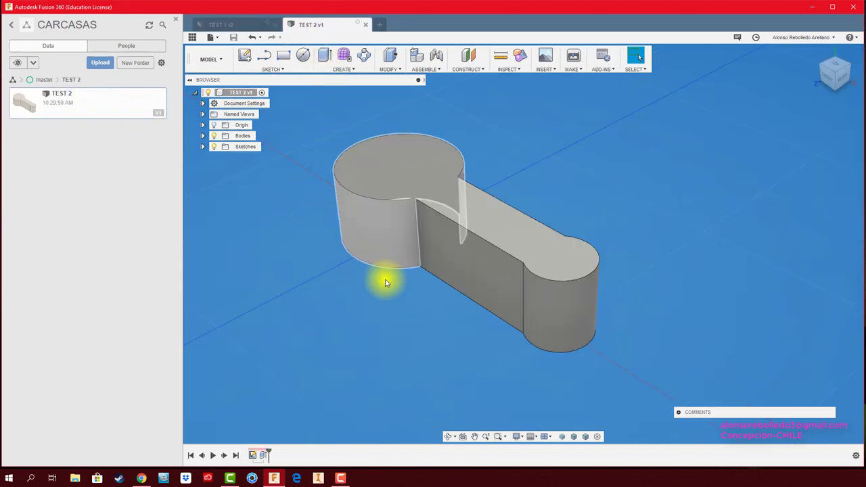
pyautogui.click(37, 25)
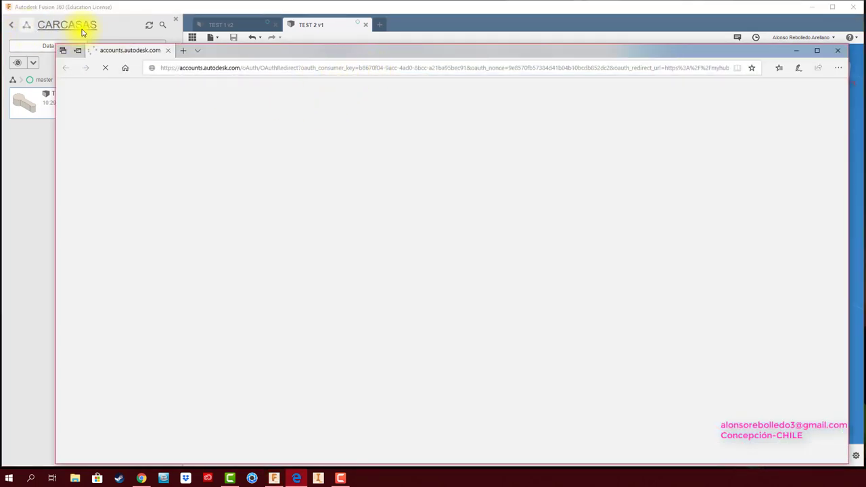
# Go to the web hub's project list and open the JUGUETES project
pyautogui.moveTo(266, 55); pyautogui.dragTo(223, 22)
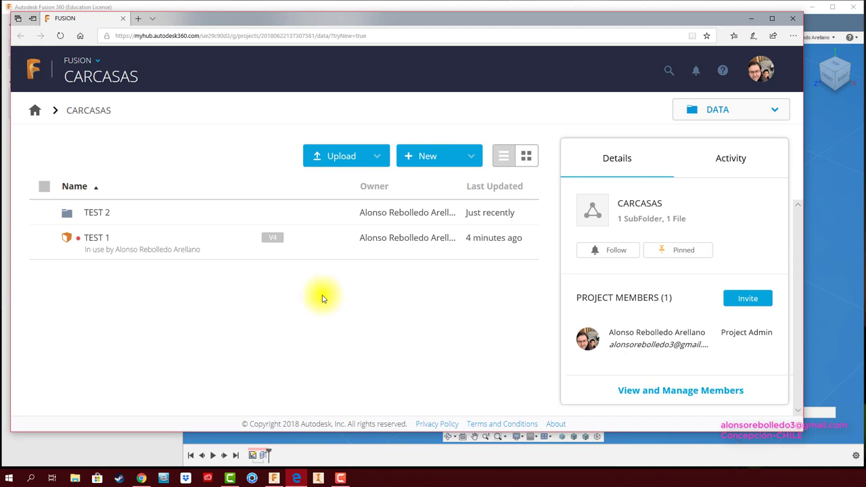
pyautogui.click(35, 110)
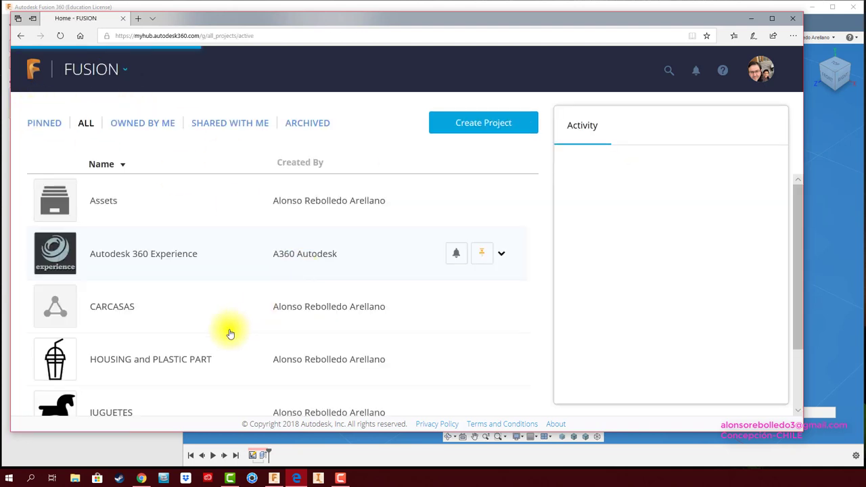
pyautogui.scroll(-1, 228, 332)
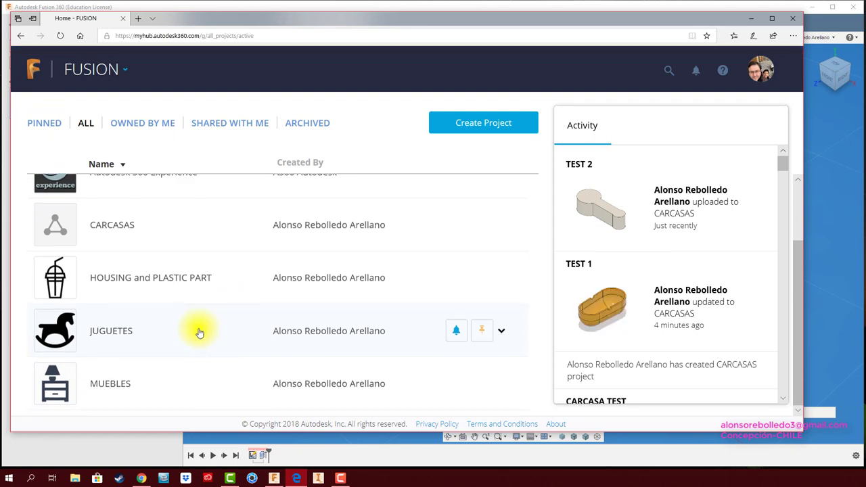
pyautogui.click(129, 330)
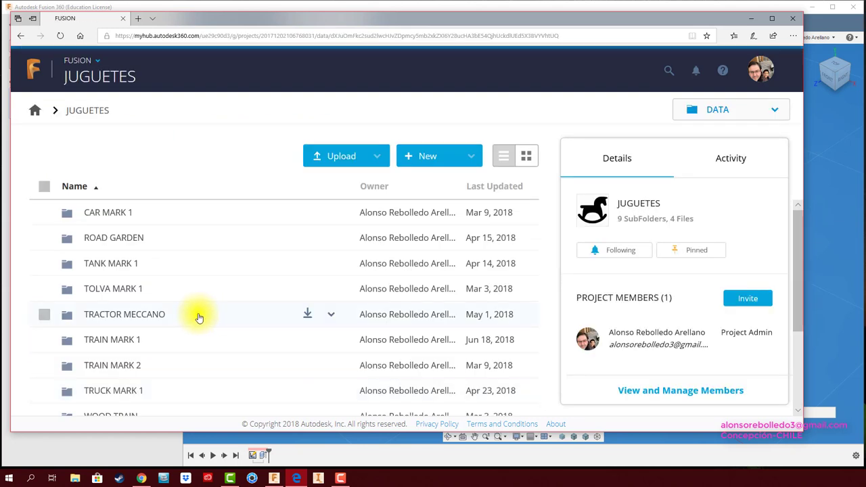
# Open the AVION MDF design's details page from the JUGUETES file list
pyautogui.scroll(-2, 198, 316)
pyautogui.scroll(-1, 195, 325)
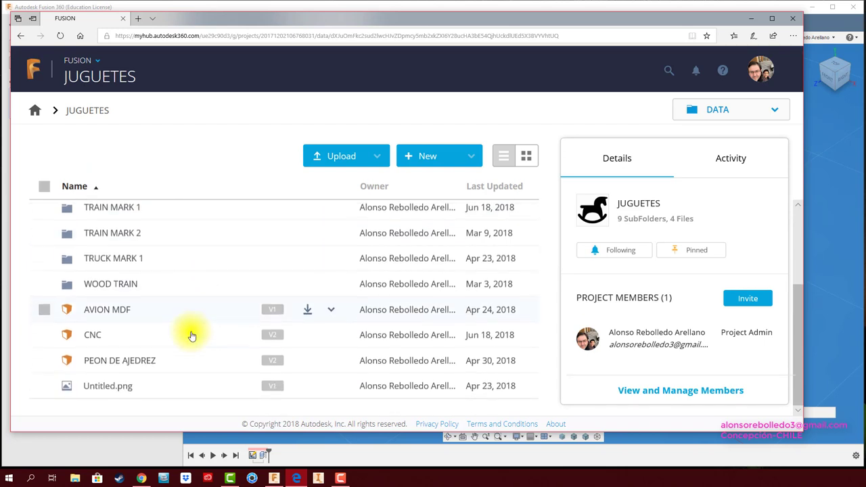
pyautogui.click(143, 310)
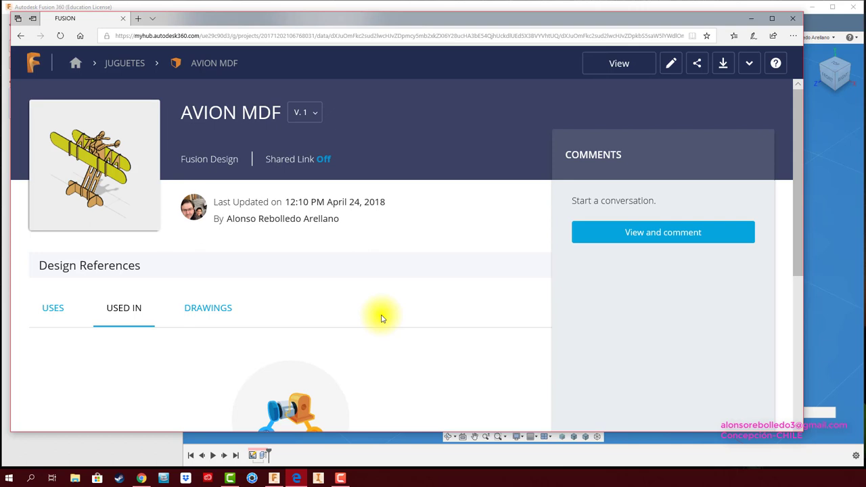
pyautogui.scroll(-3, 381, 317)
pyautogui.scroll(3, 380, 316)
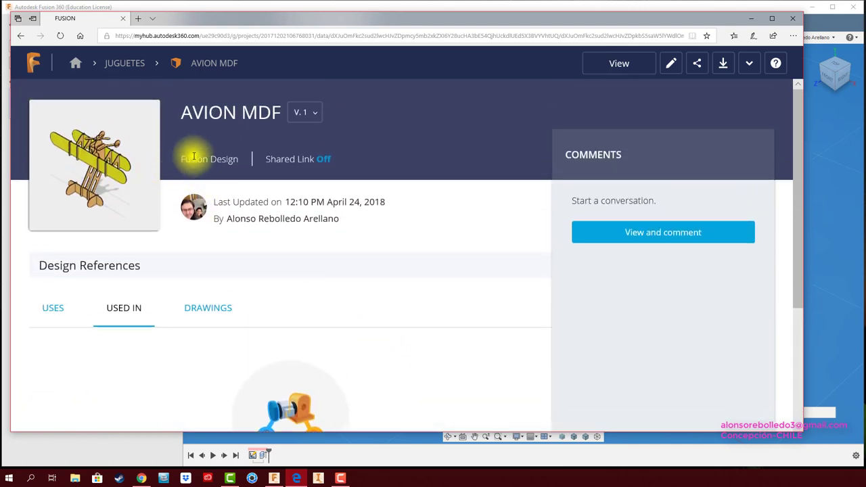
# View the AVION MDF biplane in 3D, zoomed in from its right side
pyautogui.click(616, 68)
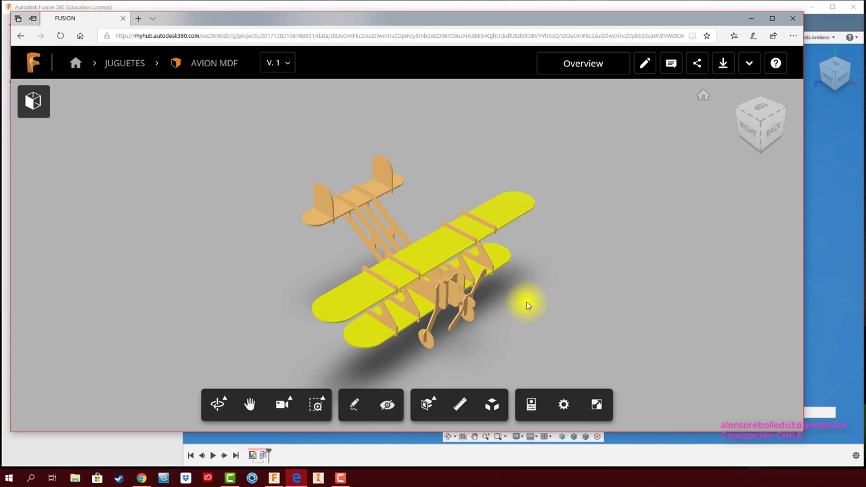
pyautogui.scroll(2, 525, 296)
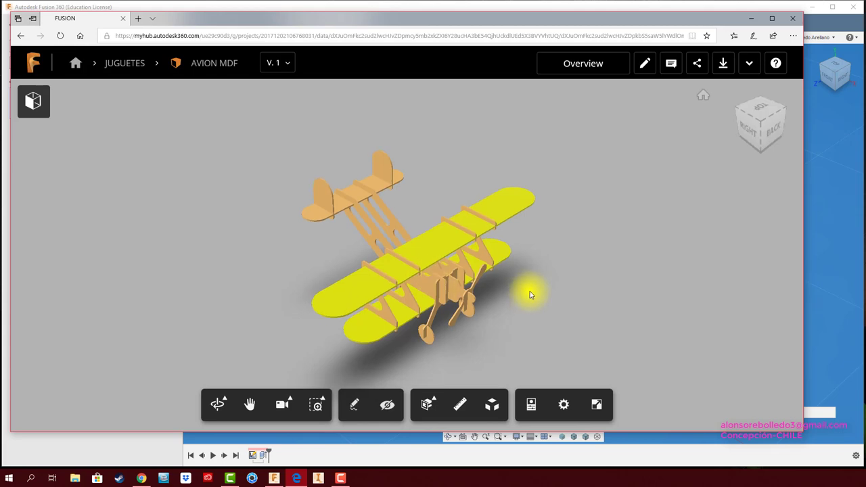
pyautogui.scroll(2, 526, 296)
pyautogui.scroll(3, 526, 295)
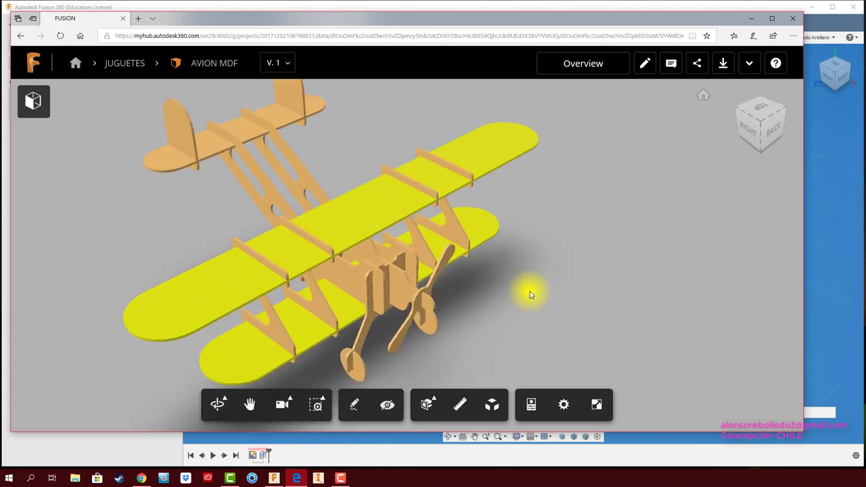
pyautogui.click(748, 127)
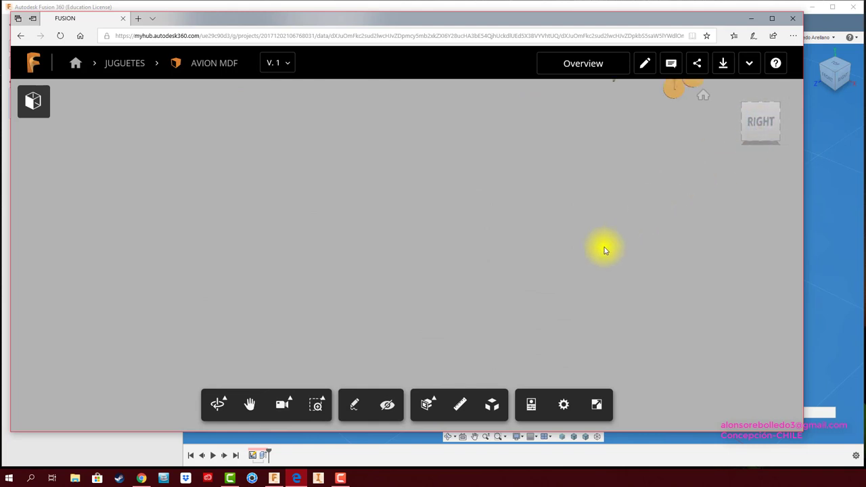
pyautogui.scroll(1, 435, 332)
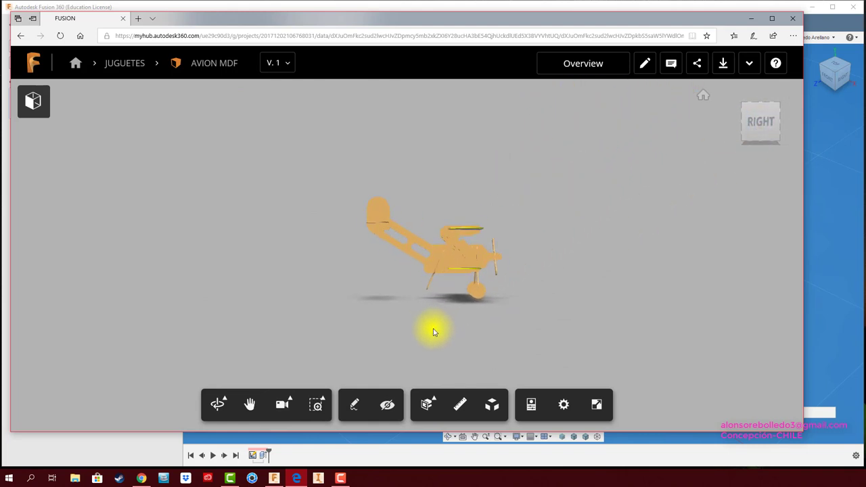
pyautogui.scroll(2, 437, 334)
pyautogui.scroll(2, 440, 338)
pyautogui.scroll(-2, 432, 349)
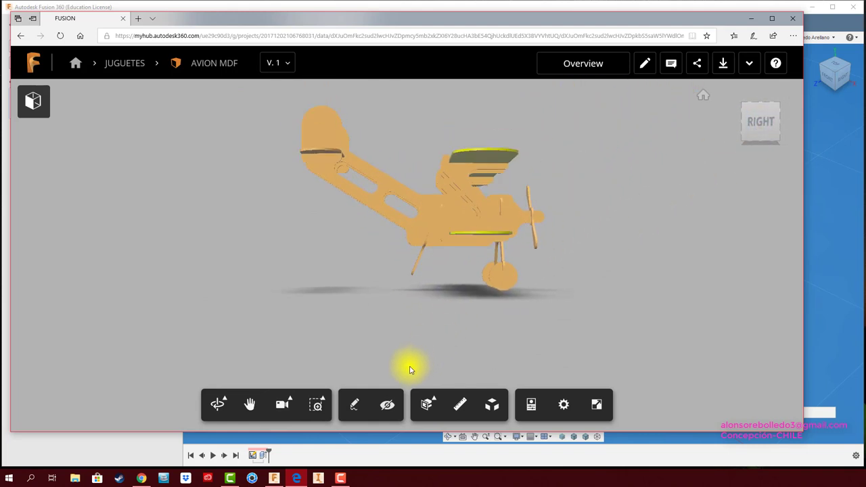
pyautogui.scroll(-2, 411, 368)
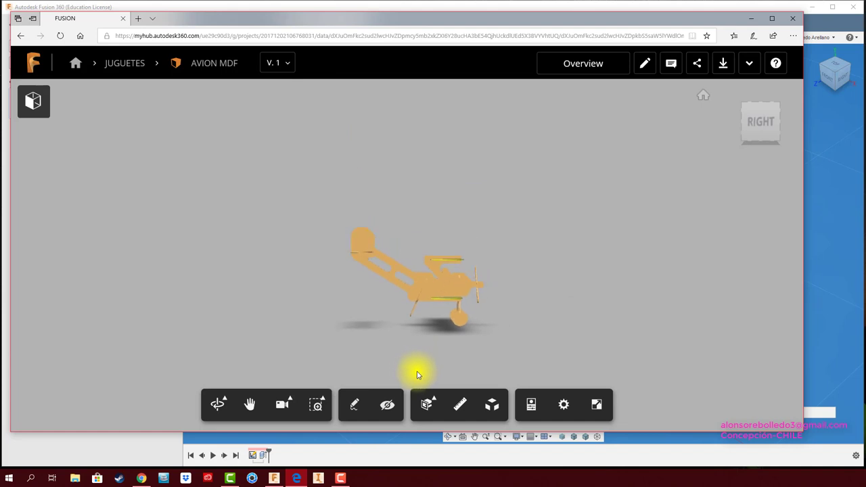
# Explode the biplane into its parts, return to Home view, and minimize the browser
pyautogui.click(493, 404)
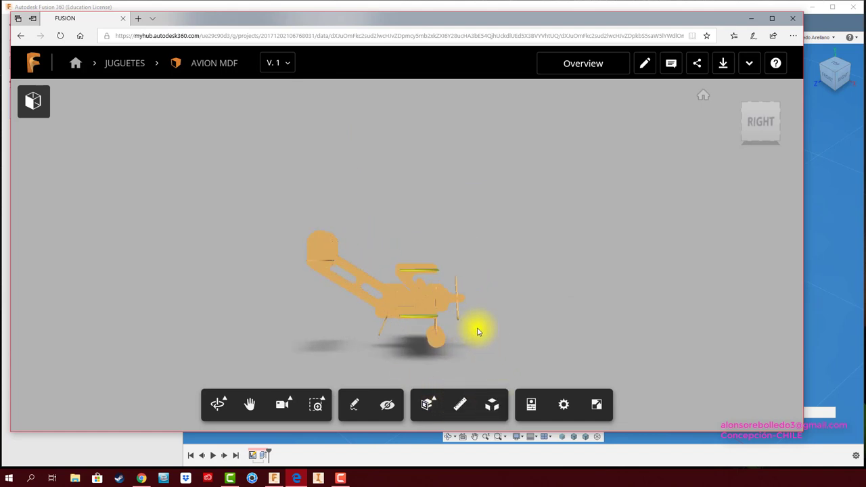
pyautogui.click(493, 403)
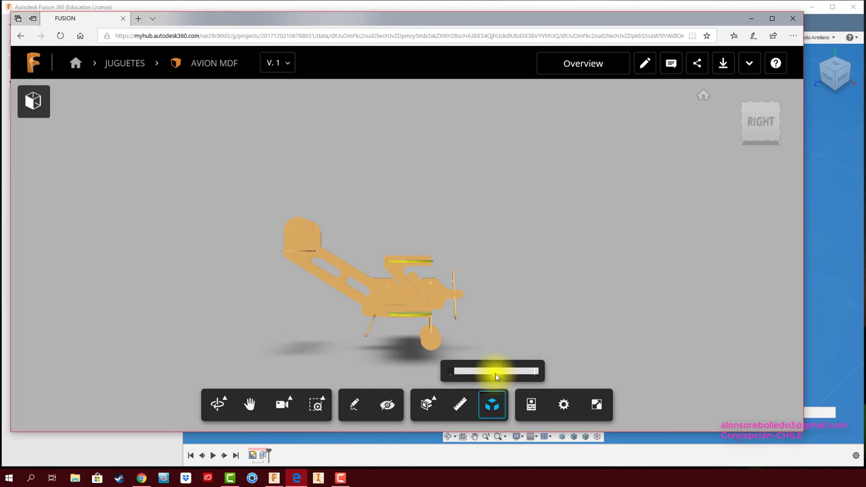
pyautogui.moveTo(498, 370); pyautogui.dragTo(481, 374)
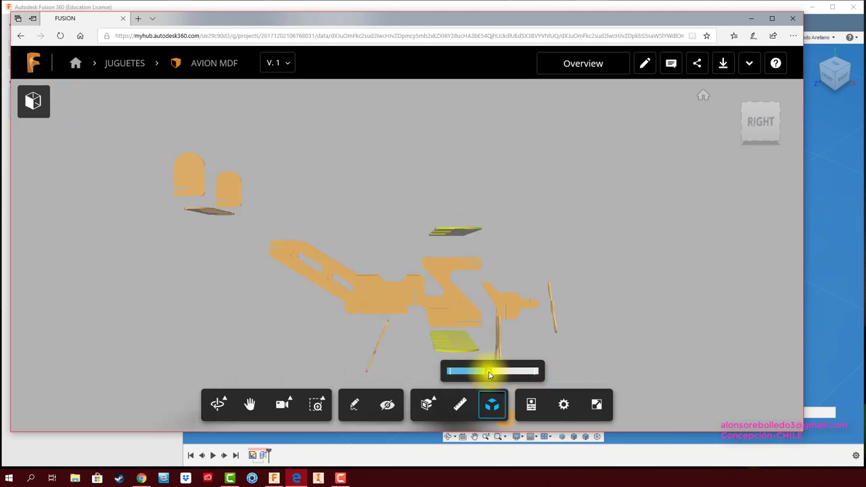
pyautogui.click(703, 97)
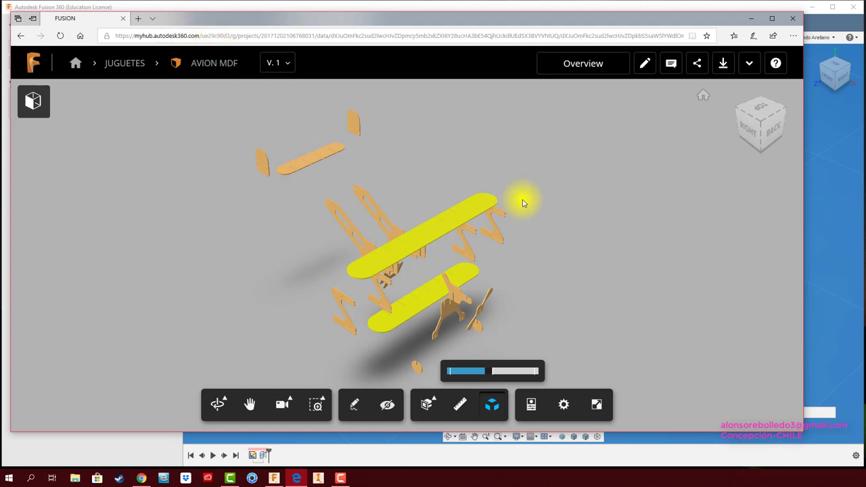
pyautogui.click(751, 19)
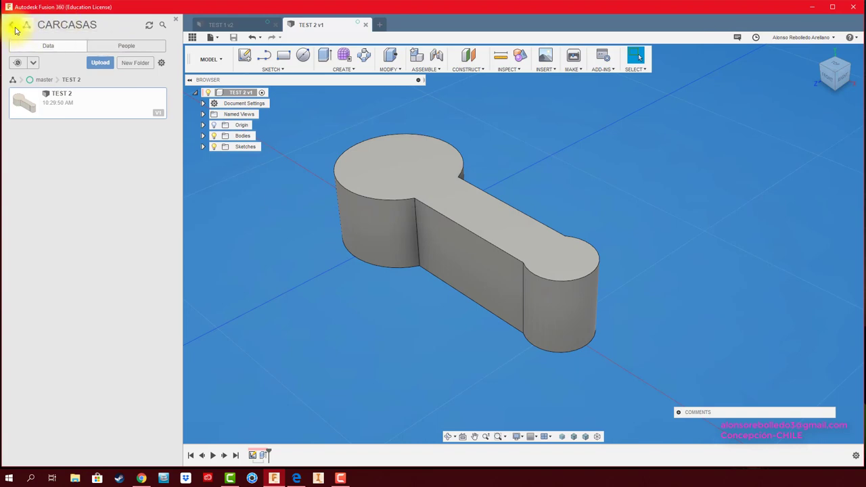
# Return to the Data Panel's projects list and open JUGUETES
pyautogui.click(13, 27)
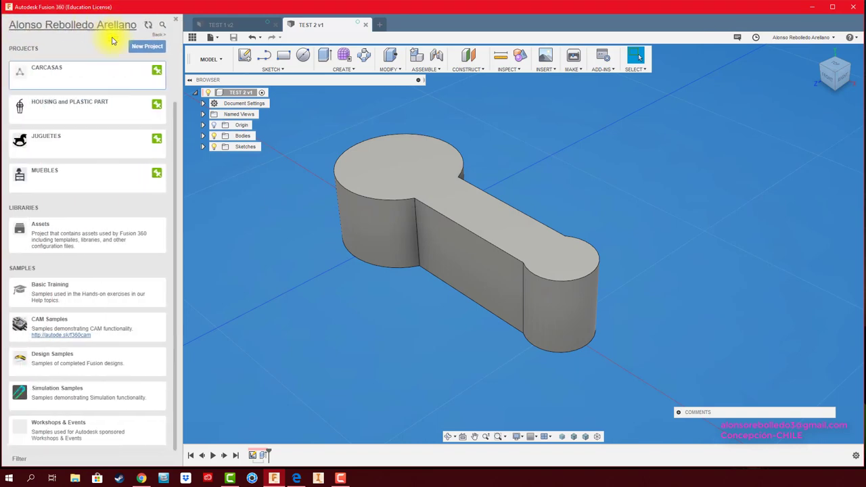
pyautogui.click(84, 149)
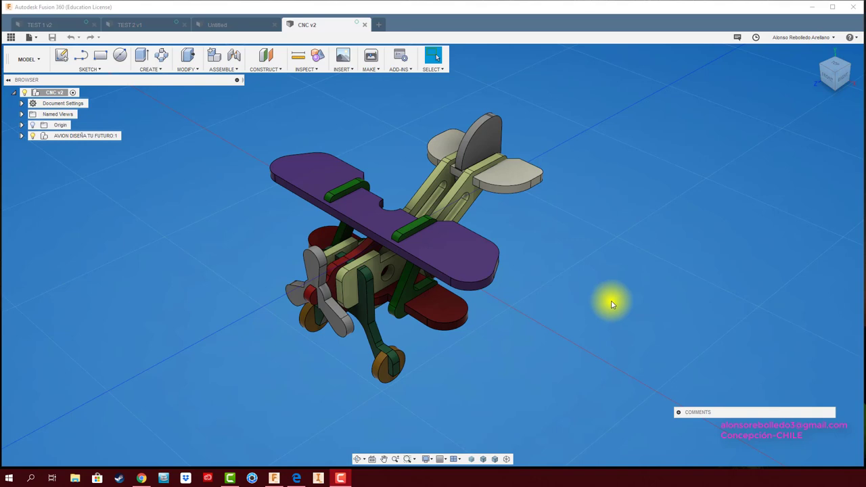
# Review the CNC design's Share Public Link settings and close them with sharing off
pyautogui.click(611, 304)
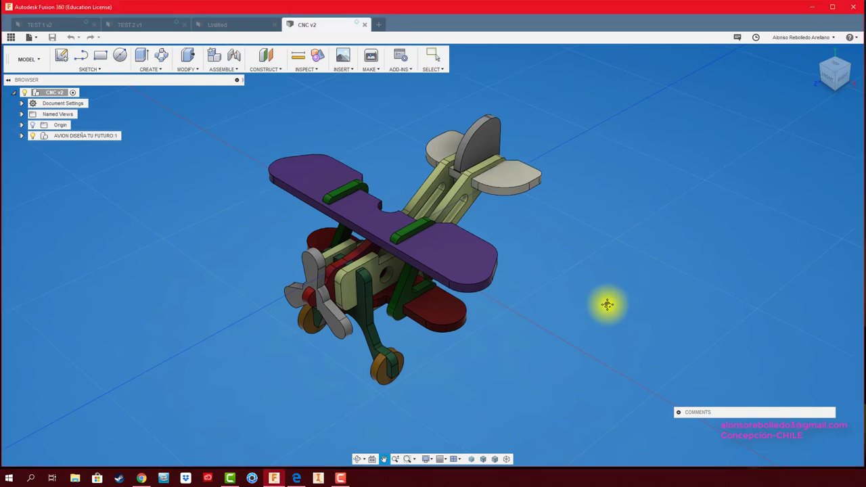
pyautogui.click(29, 37)
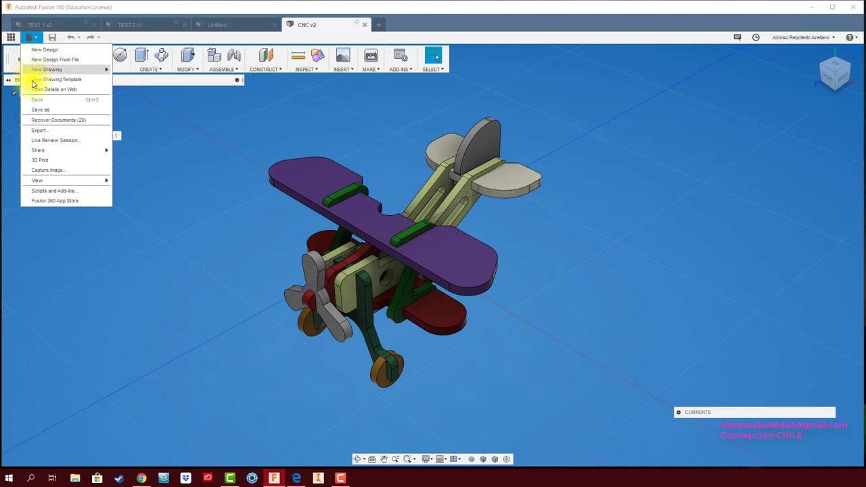
pyautogui.moveTo(38, 150)
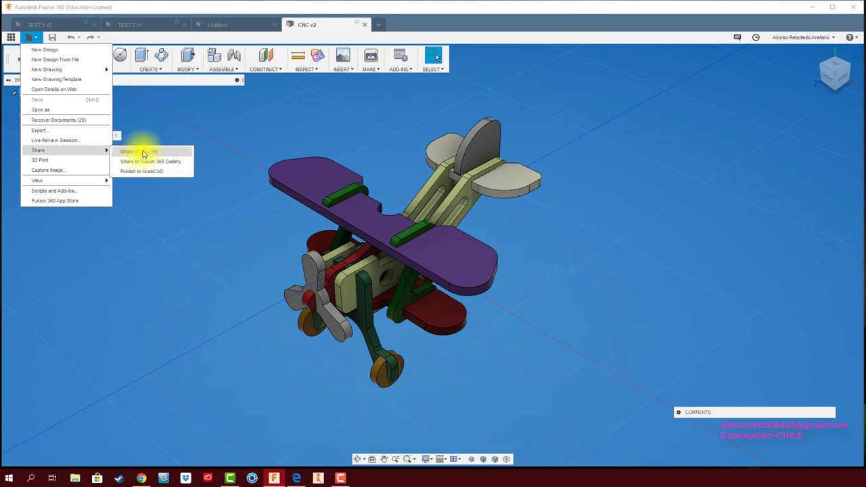
pyautogui.click(143, 154)
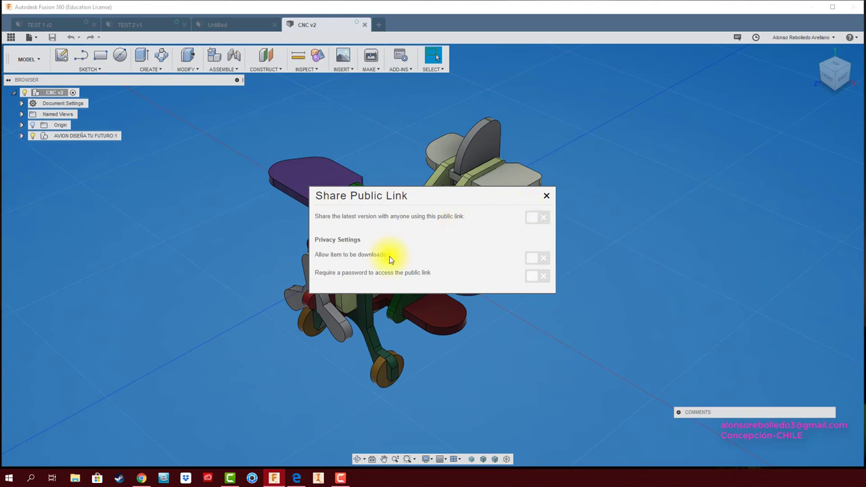
pyautogui.click(546, 195)
pyautogui.click(29, 37)
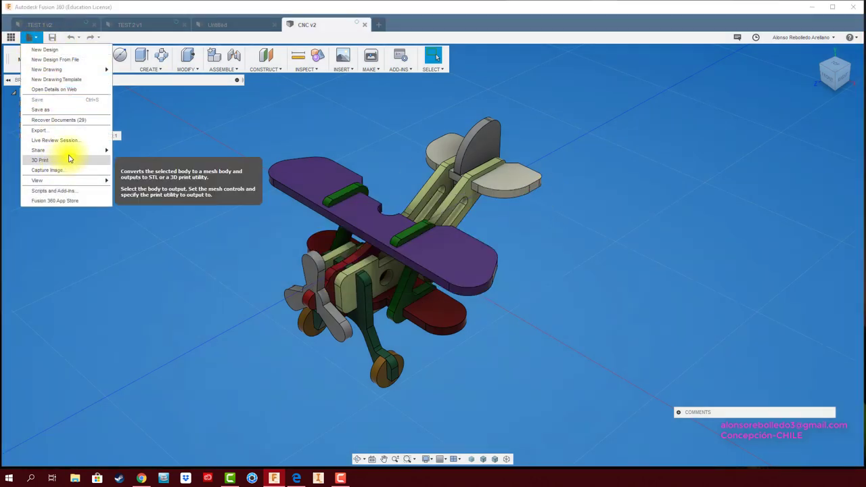
# Open and collapse the Fusion 360 Gallery share panel, then start Publish to GrabCAD
pyautogui.click(148, 162)
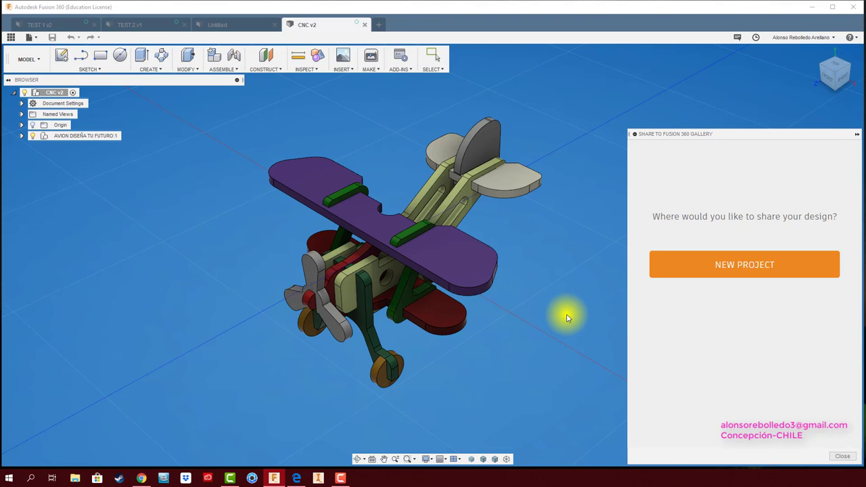
pyautogui.click(856, 133)
pyautogui.click(31, 38)
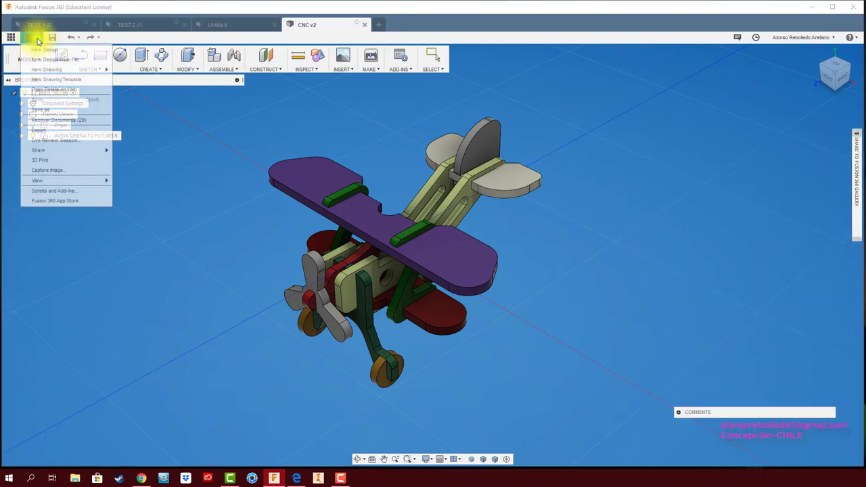
pyautogui.moveTo(38, 150)
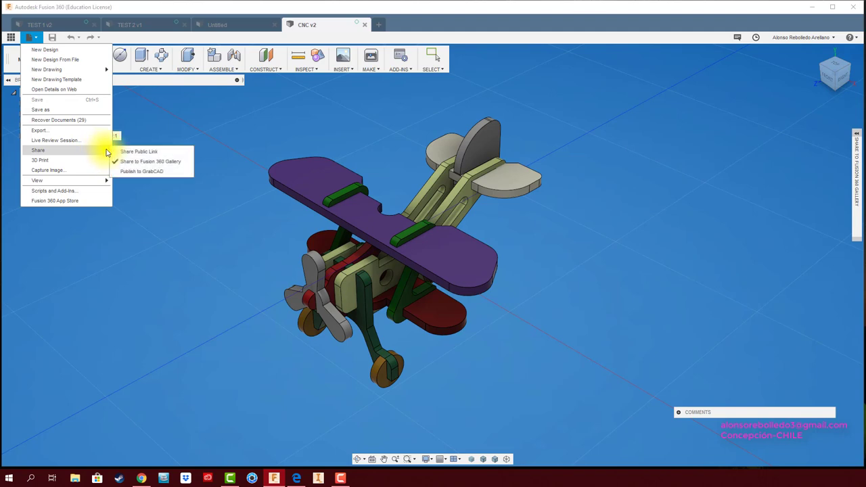
pyautogui.click(141, 172)
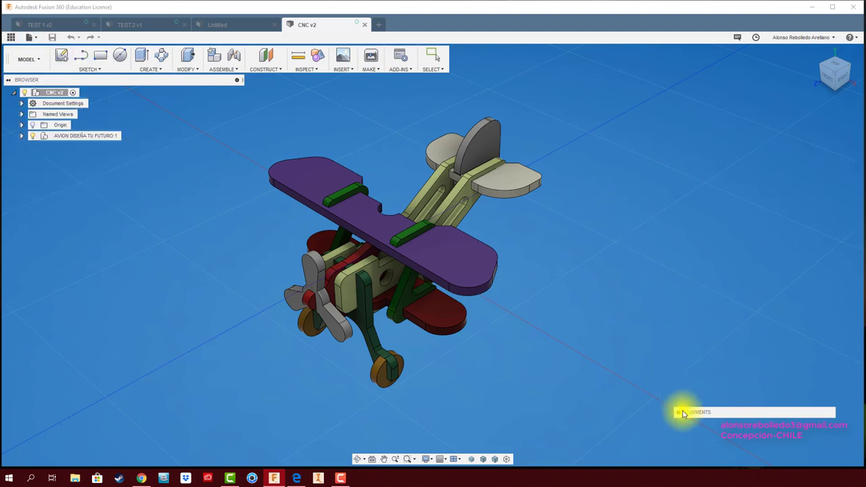
# Collapse the GrabCAD publishing panel and move it out of the way
pyautogui.moveTo(838, 94); pyautogui.dragTo(372, 74)
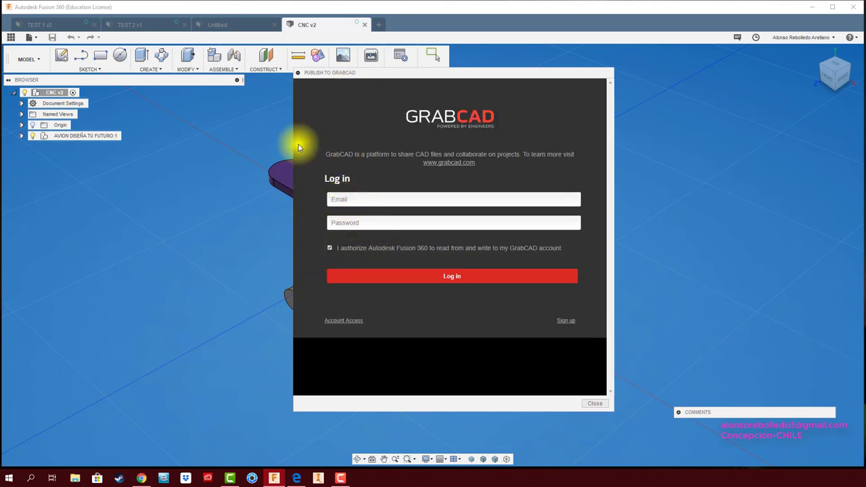
pyautogui.click(298, 73)
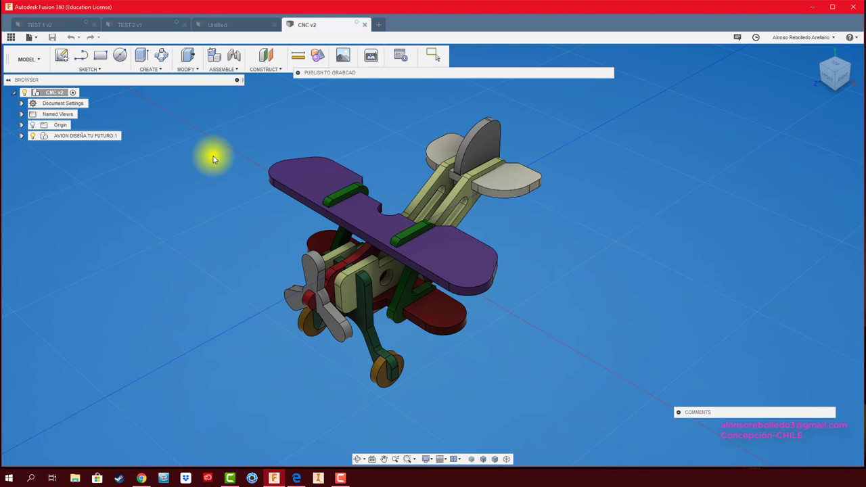
pyautogui.moveTo(412, 71)
pyautogui.mouseDown()
pyautogui.moveTo(610, 324)
pyautogui.moveTo(634, 431)
pyautogui.mouseUp()
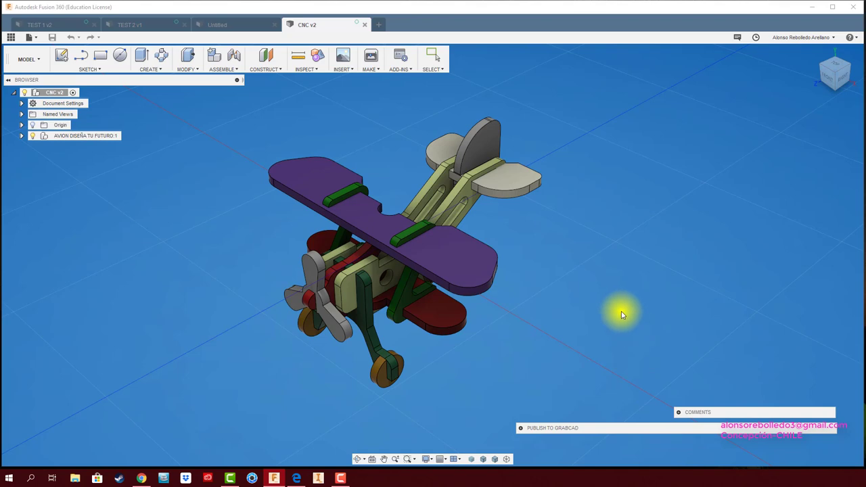
# Pan the airplane model slightly and show the JUGUETES project's Data Panel
pyautogui.moveTo(621, 311)
pyautogui.mouseDown(button='middle')
pyautogui.moveTo(595, 300)
pyautogui.moveTo(594, 308)
pyautogui.mouseUp(button='middle')
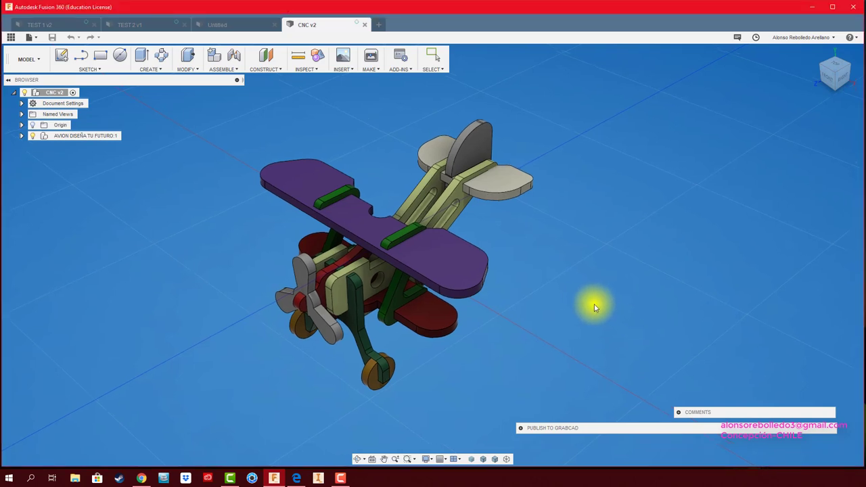
pyautogui.moveTo(686, 303); pyautogui.dragTo(719, 299, button='middle')
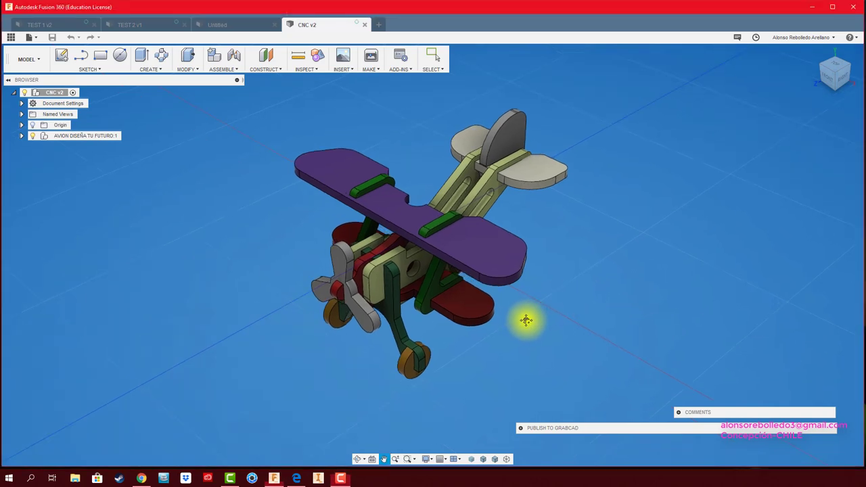
pyautogui.moveTo(525, 319); pyautogui.dragTo(524, 325, button='middle')
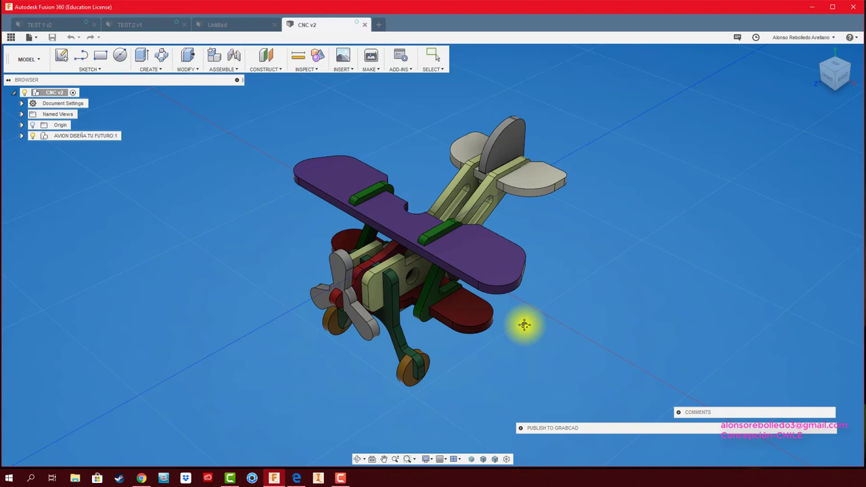
pyautogui.click(10, 37)
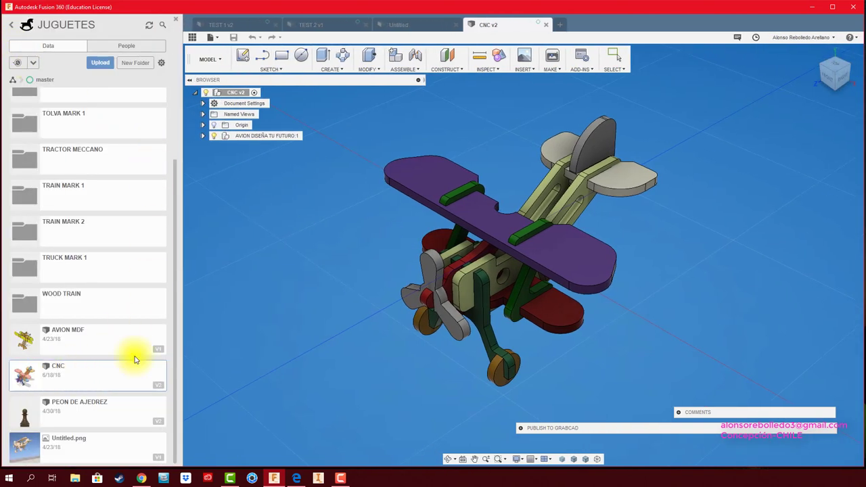
pyautogui.click(216, 43)
pyautogui.click(228, 114)
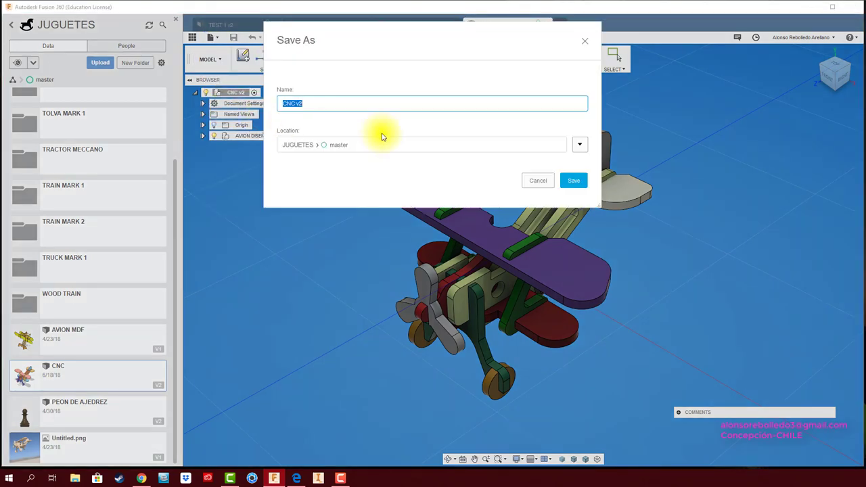
pyautogui.click(580, 146)
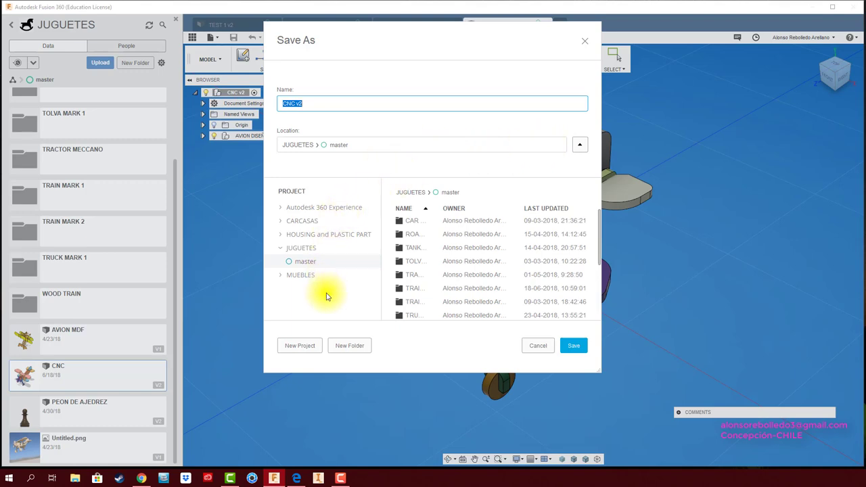
pyautogui.click(303, 223)
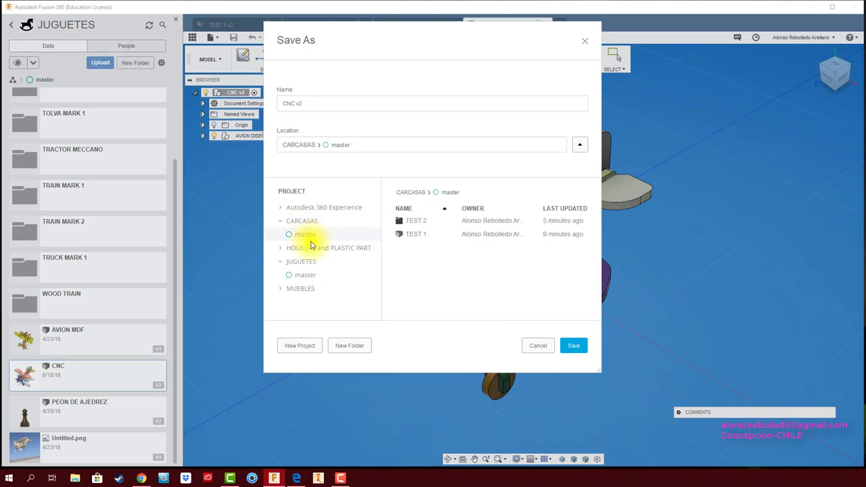
pyautogui.click(321, 248)
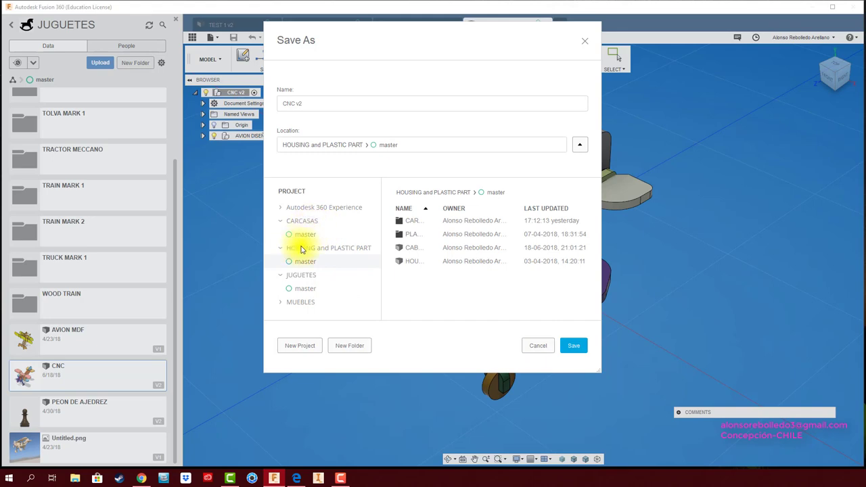
pyautogui.click(539, 346)
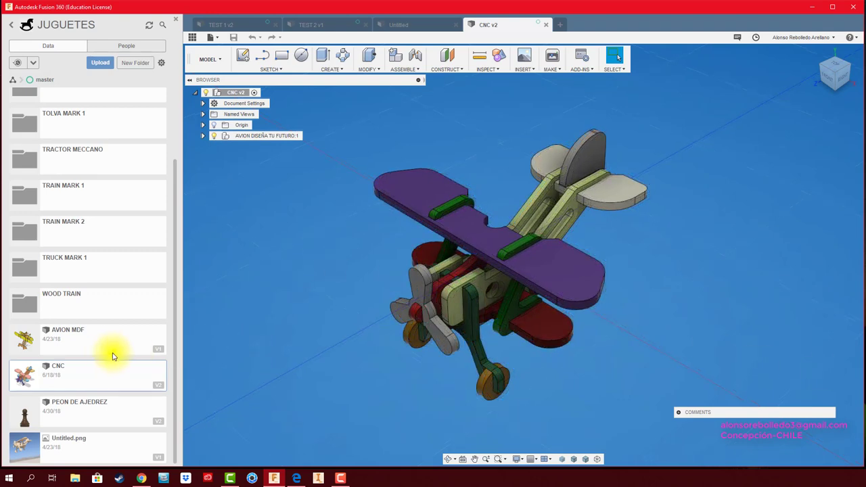
# Open the ROAD GRADER design from the ROAD GARDEN folder
pyautogui.scroll(3, 93, 234)
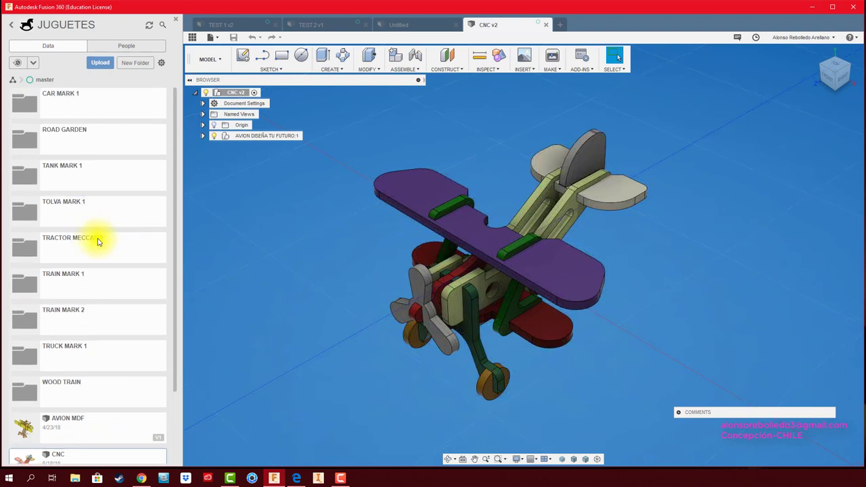
pyautogui.click(110, 143)
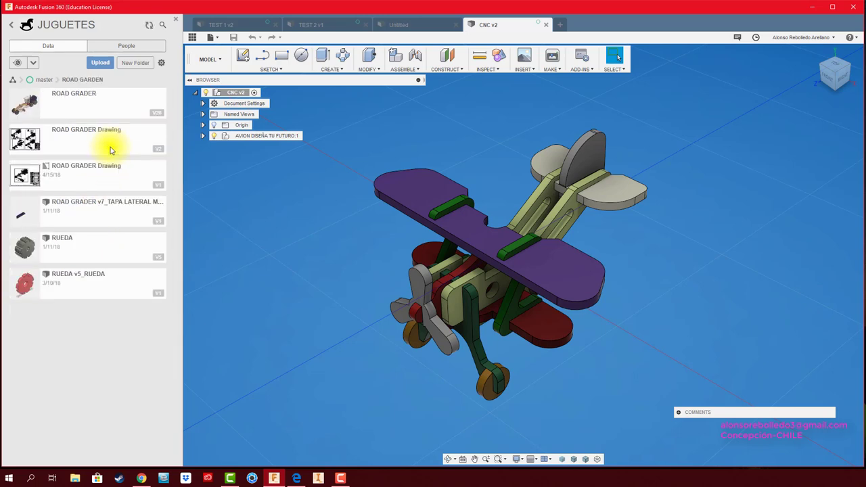
pyautogui.doubleClick(101, 110)
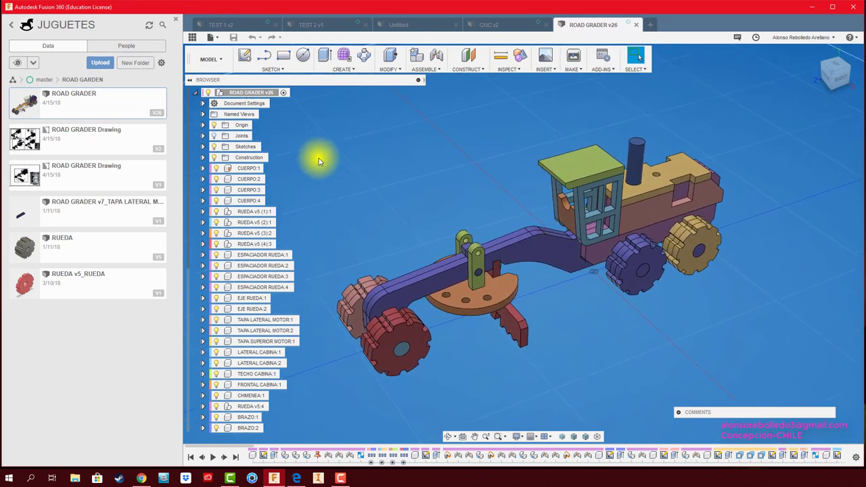
pyautogui.click(218, 38)
# Capture an image of the road grader at 1280 x 720 resolution
pyautogui.click(240, 173)
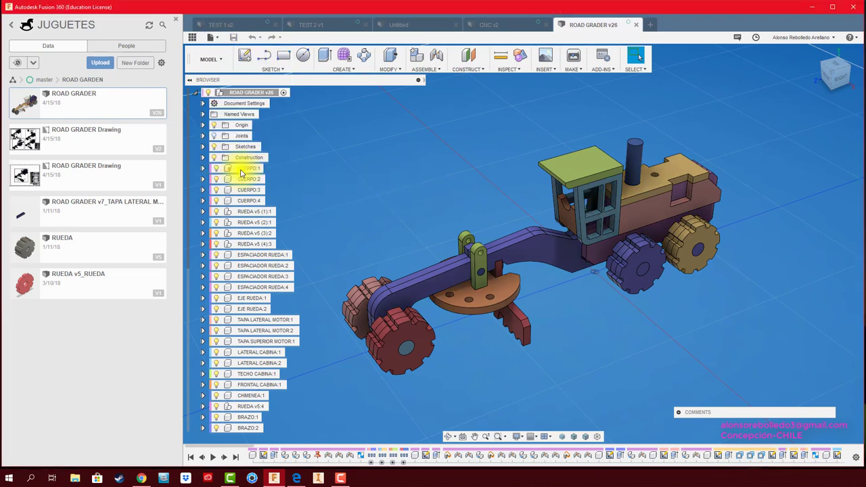
pyautogui.moveTo(486, 150); pyautogui.dragTo(442, 98)
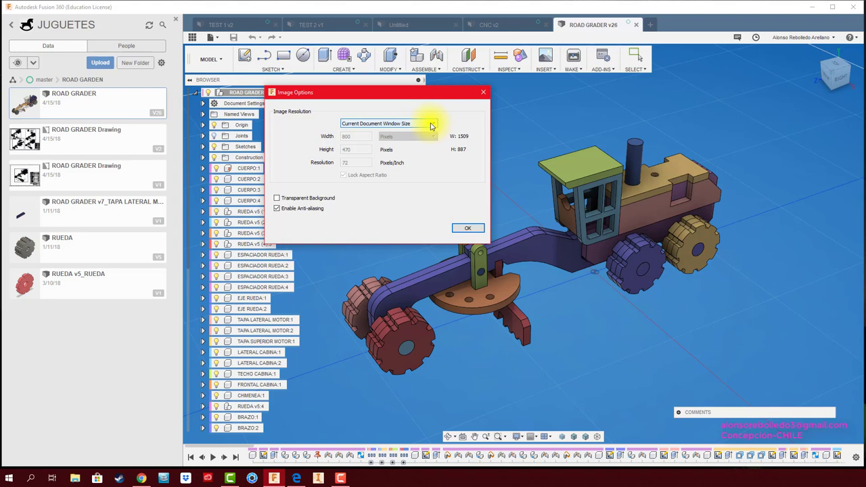
pyautogui.click(432, 125)
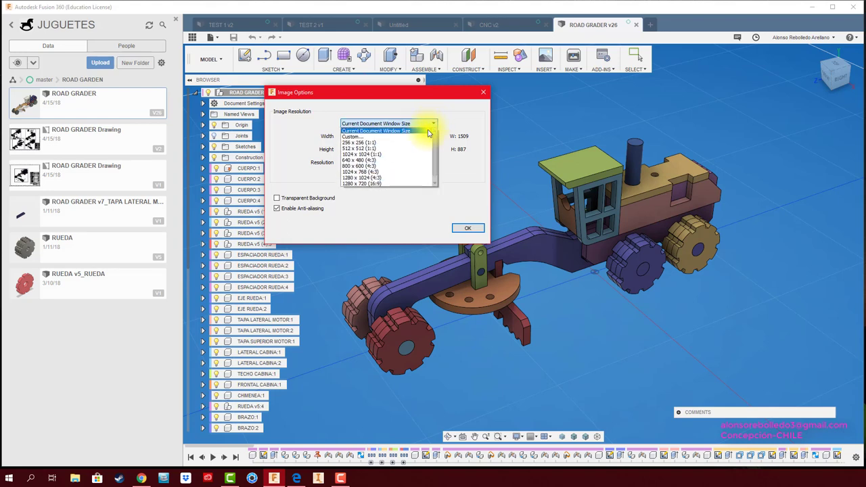
pyautogui.click(410, 184)
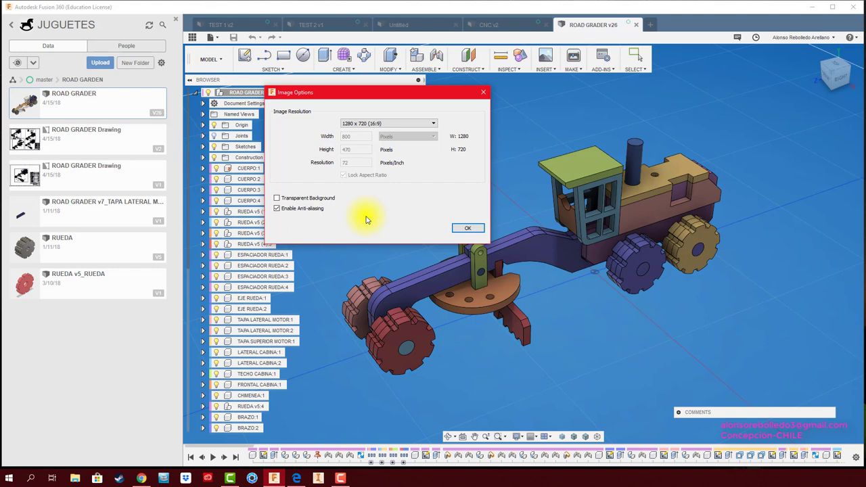
pyautogui.click(467, 228)
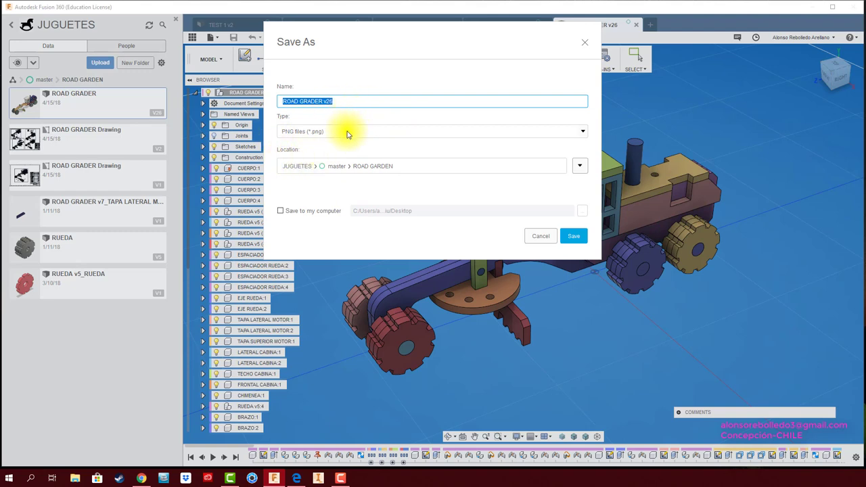
# Save the road grader capture as a PNG file, including a copy on the computer
pyautogui.click(280, 211)
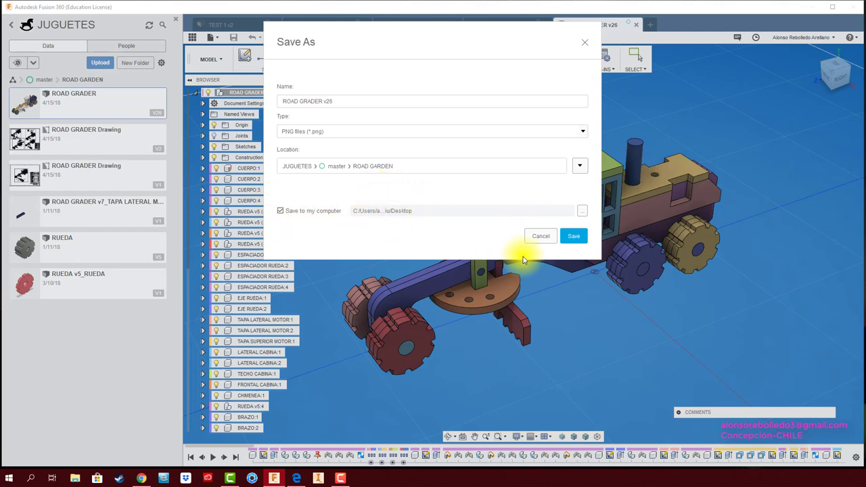
pyautogui.click(583, 133)
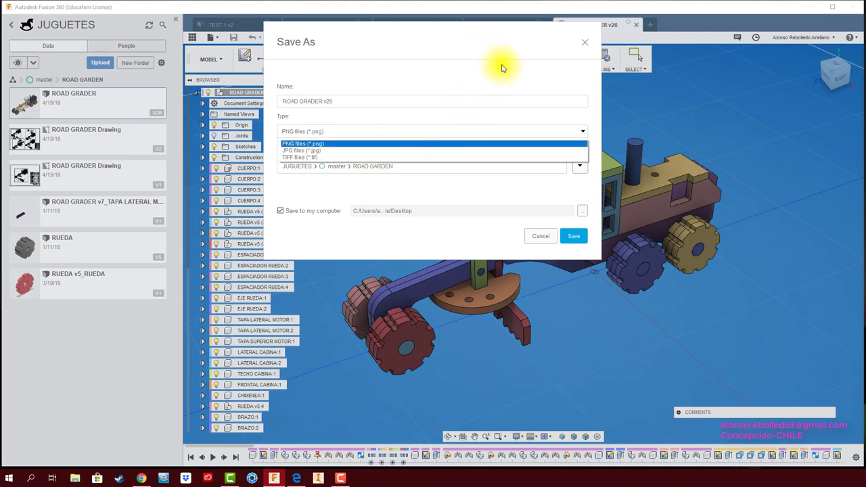
pyautogui.click(552, 143)
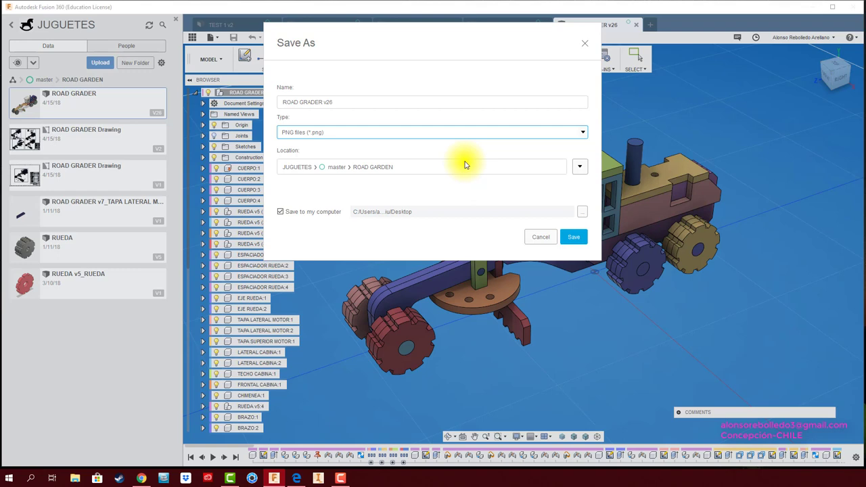
pyautogui.click(577, 241)
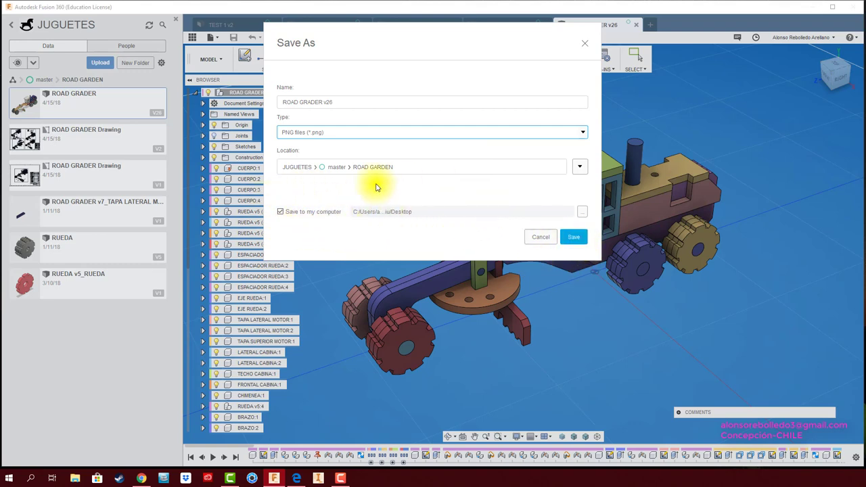
pyautogui.click(571, 238)
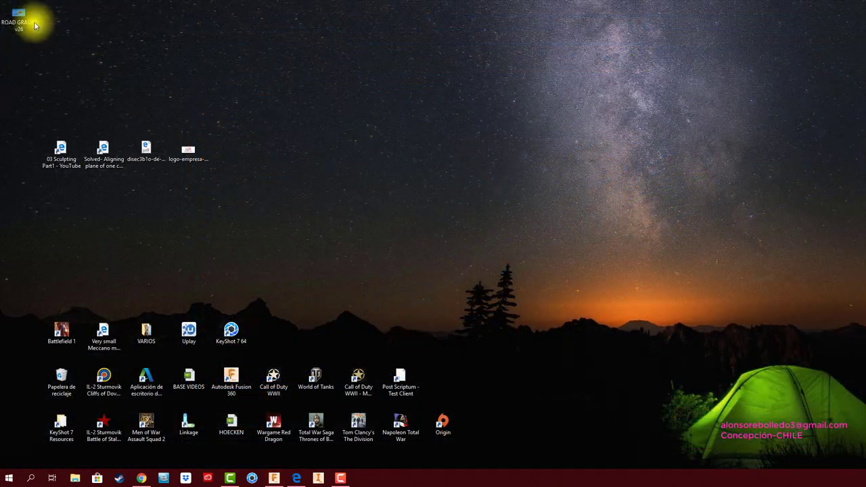
# Move the ROAD GRADER v26 image to mid-desktop, view it enlarged in Photos, then close Photos
pyautogui.moveTo(22, 19); pyautogui.dragTo(445, 173)
pyautogui.doubleClick(443, 154)
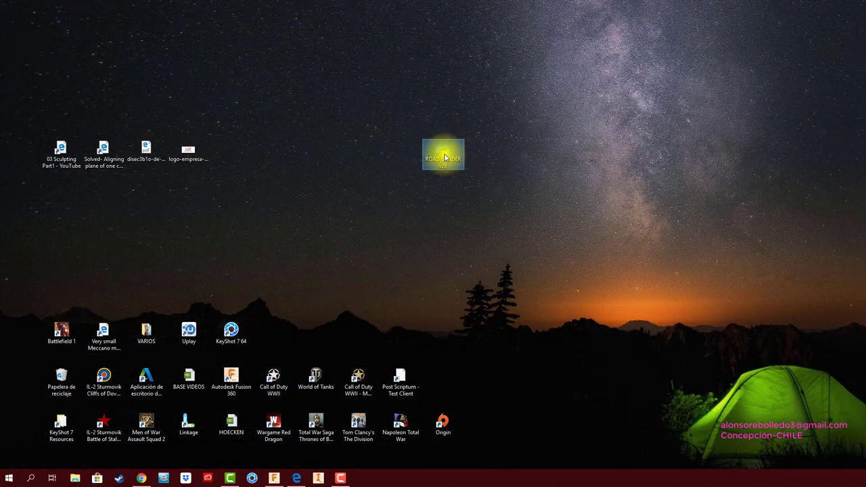
pyautogui.moveTo(253, 232); pyautogui.dragTo(827, 228)
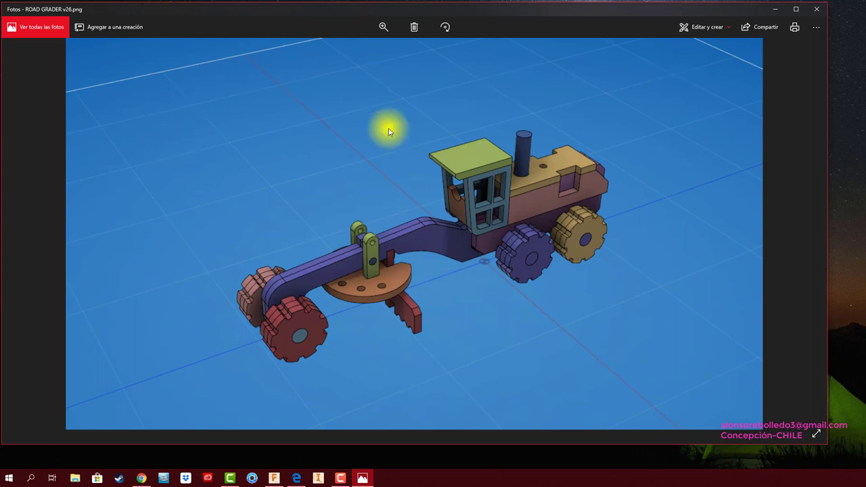
pyautogui.click(816, 9)
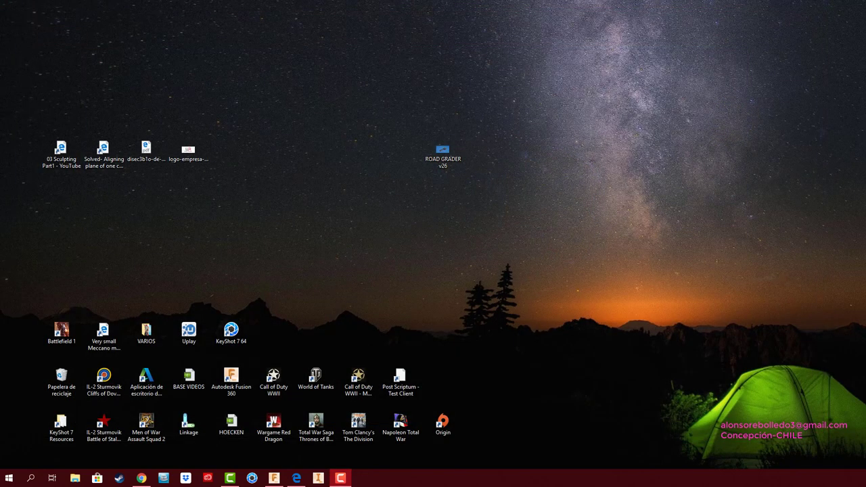